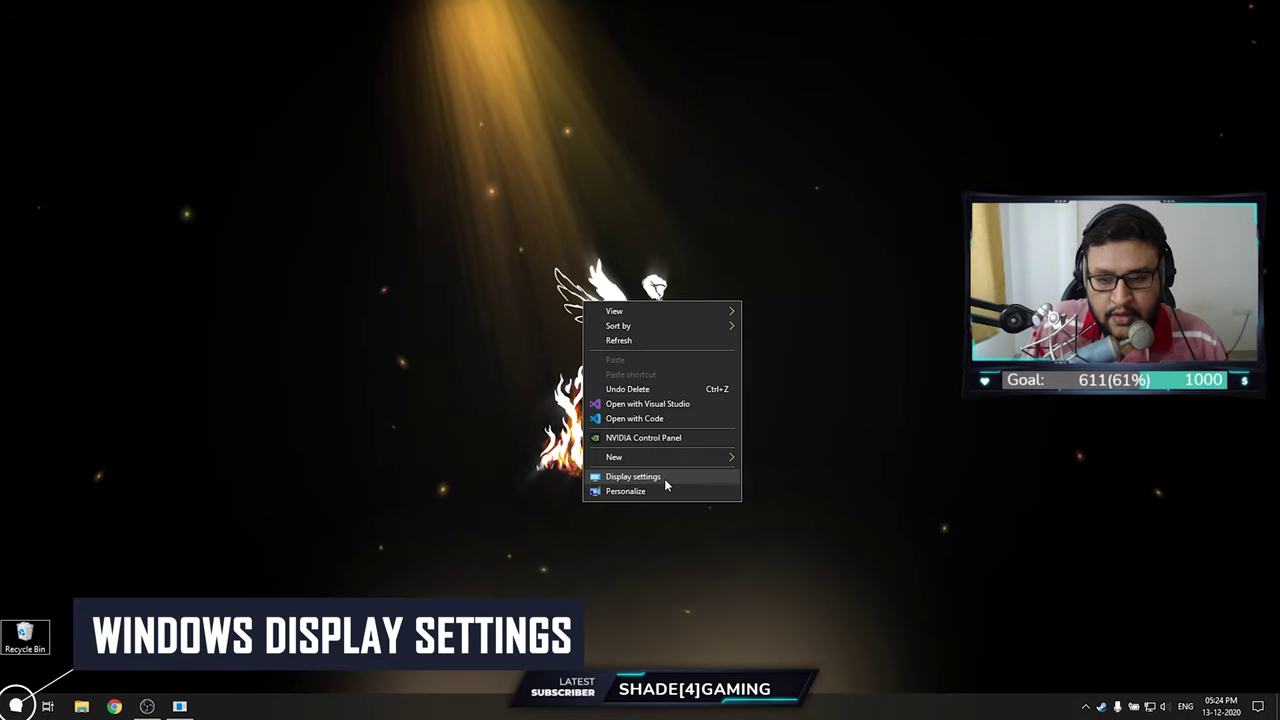
Open the Windows display settings and identify the connected monitors, including displays 2 and 3
left_click(665, 481)
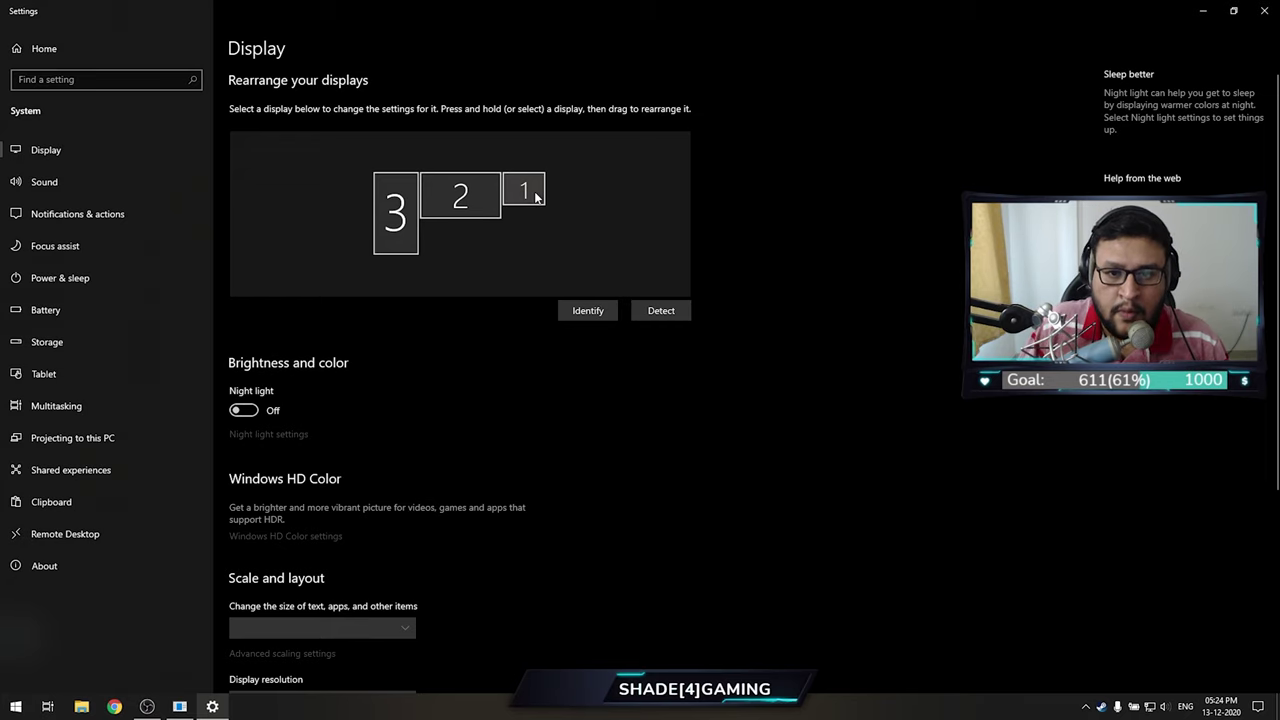
left_click(446, 208)
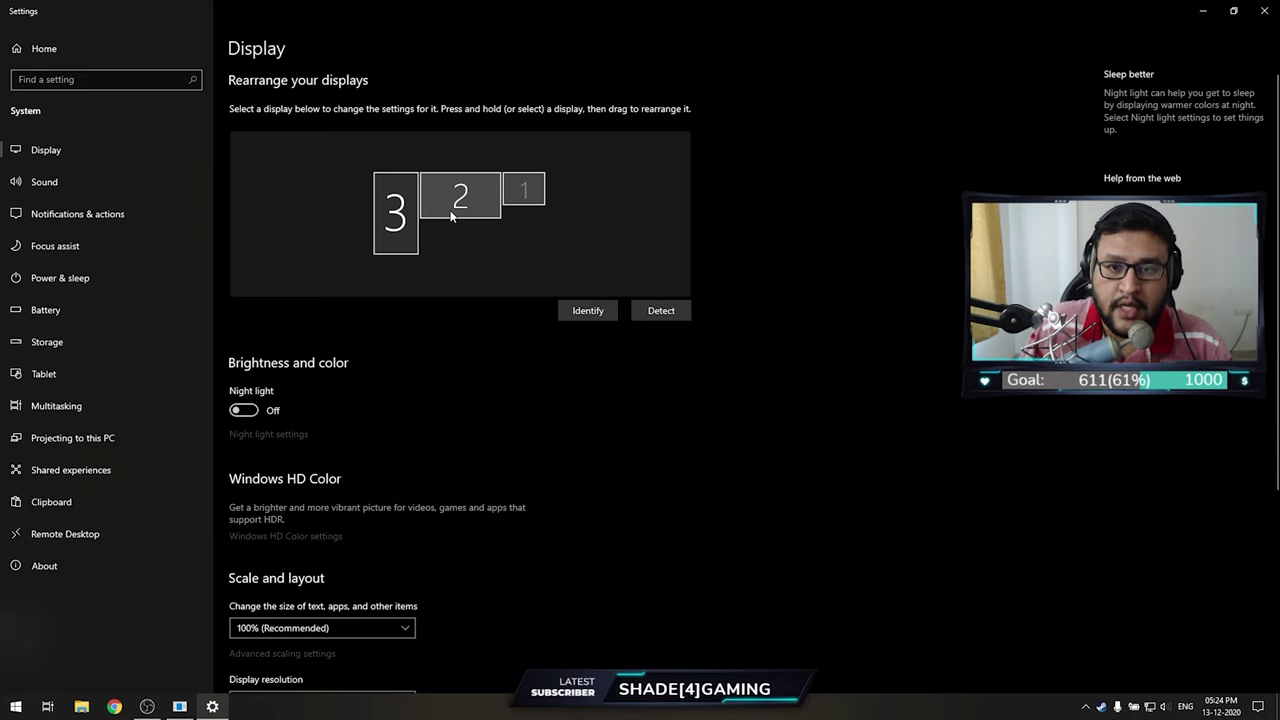
left_click(393, 217)
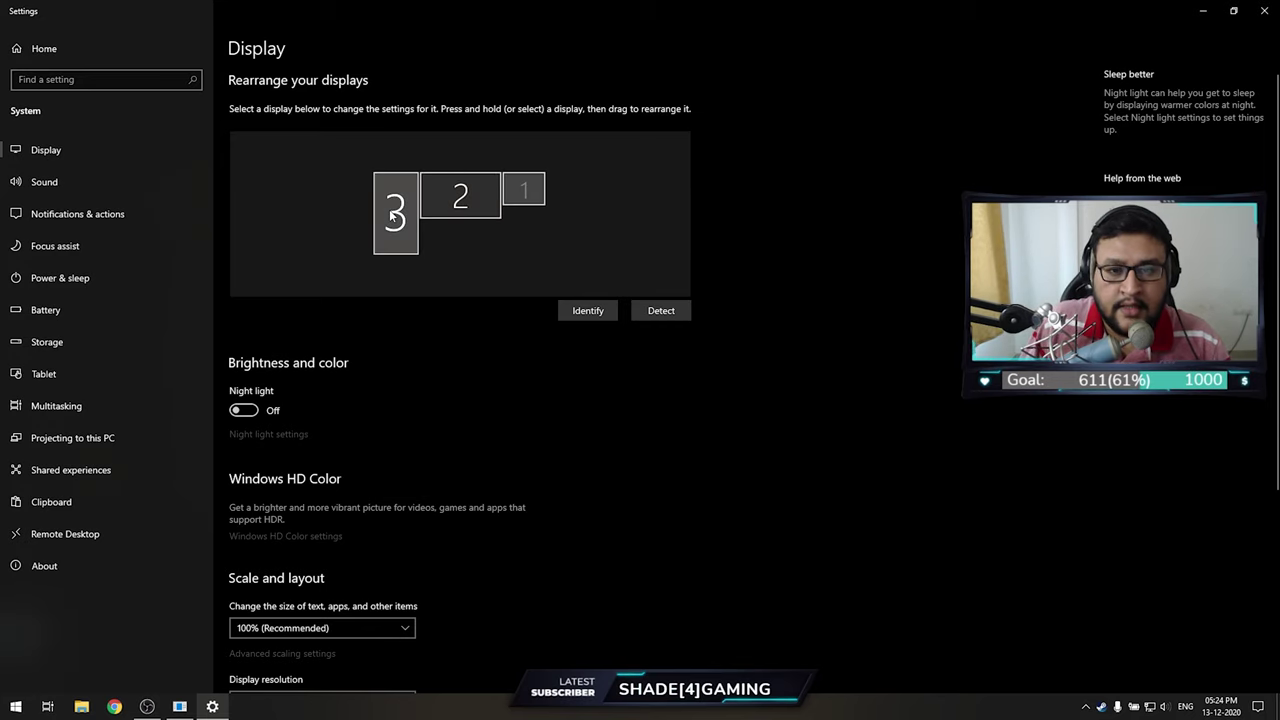
left_click(573, 310)
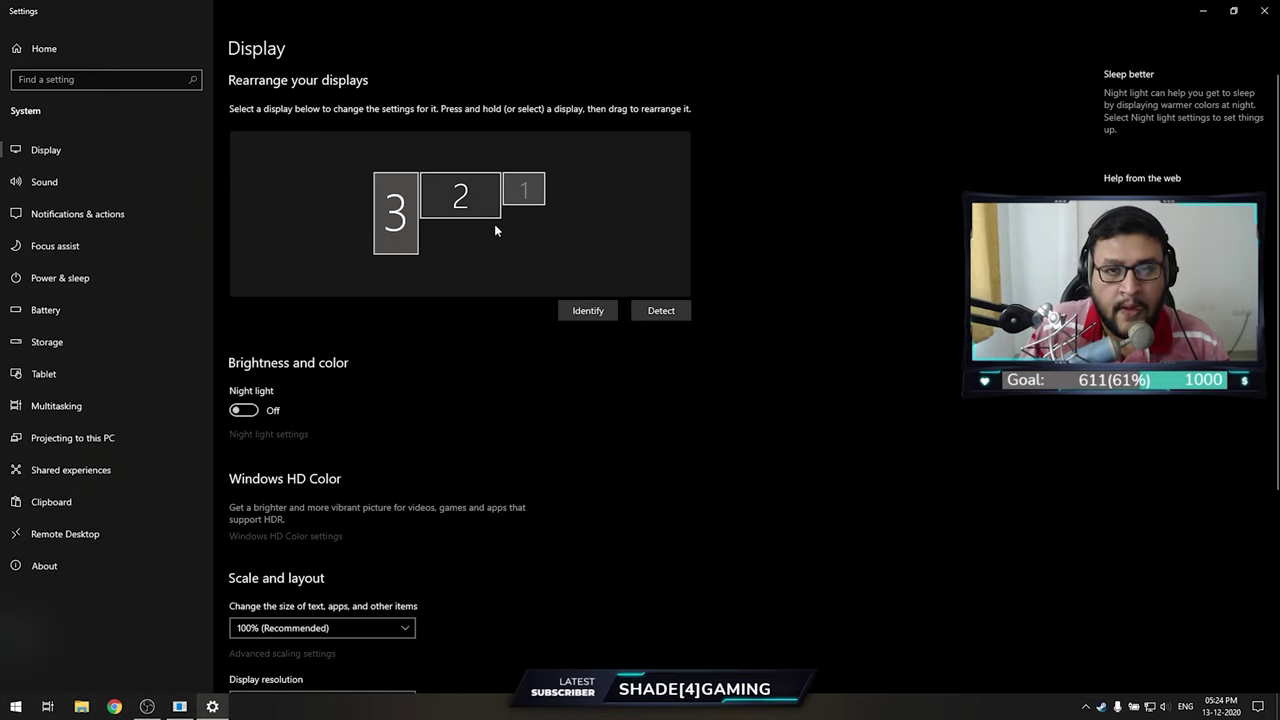
Examine display 2's scale, resolution and orientation settings, including its available multiple-display modes, without changing them
left_click(470, 201)
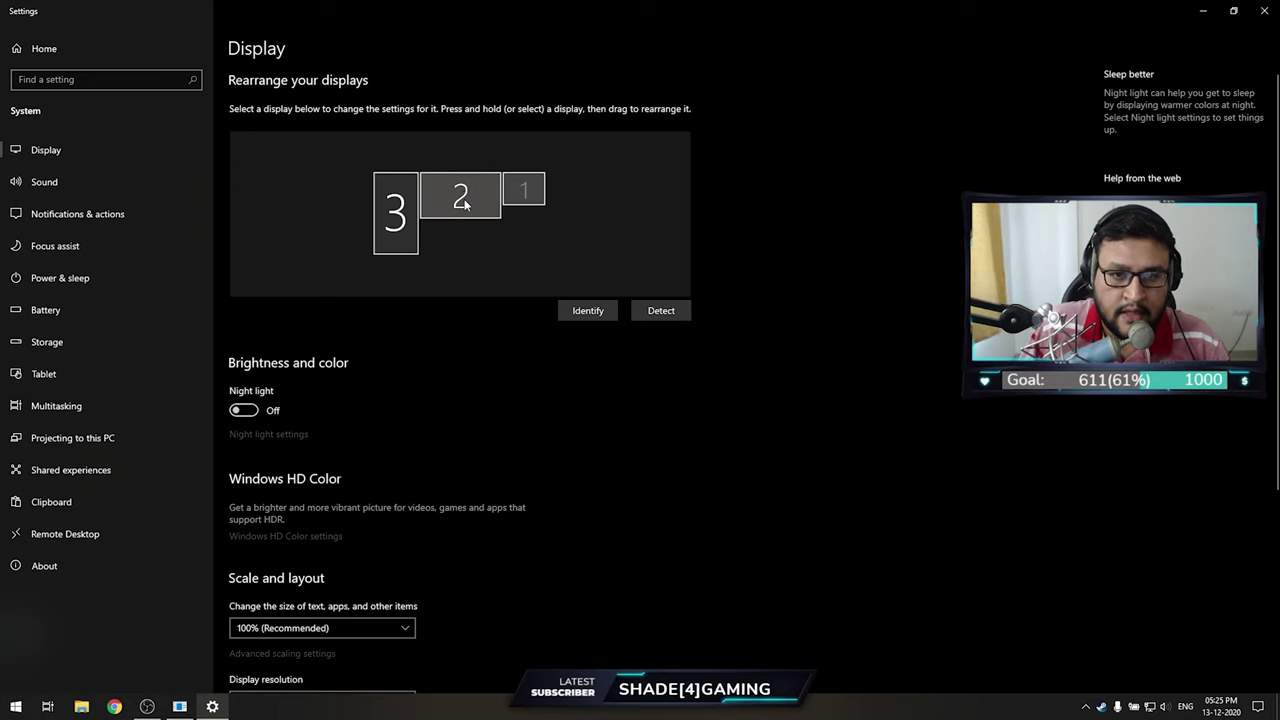
scroll(457, 290, "down", 3)
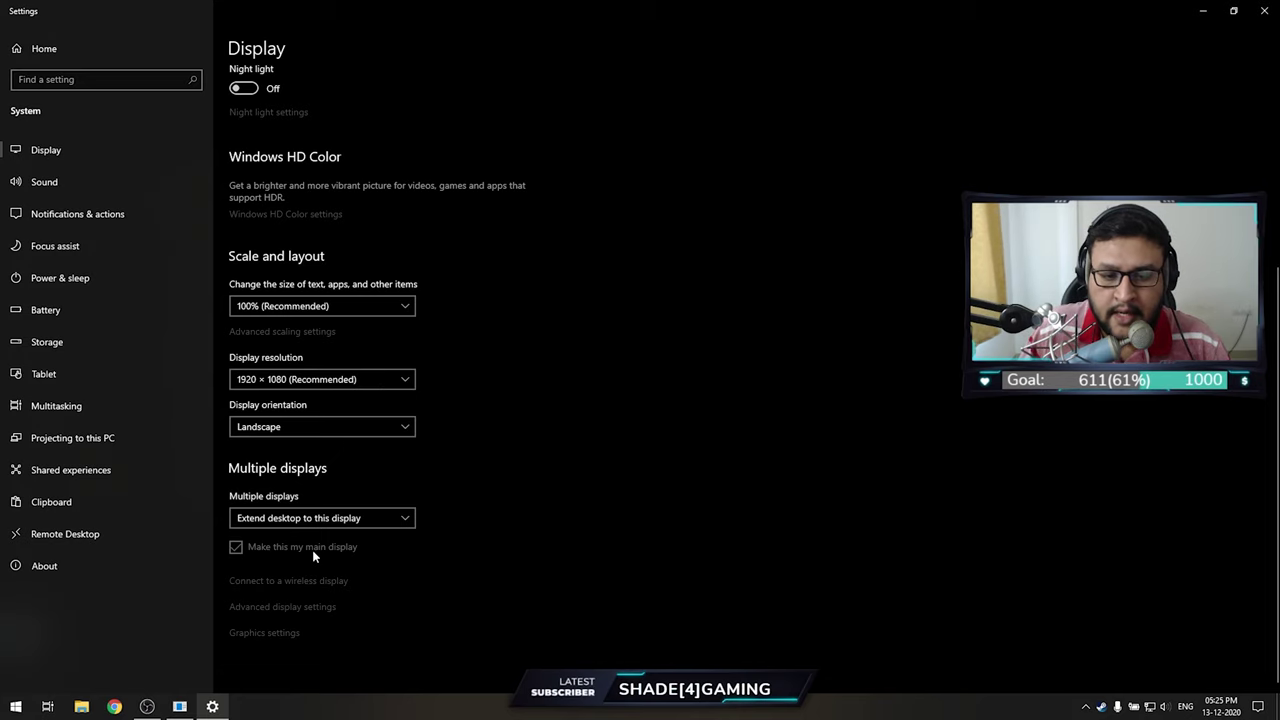
scroll(536, 388, "up", 3)
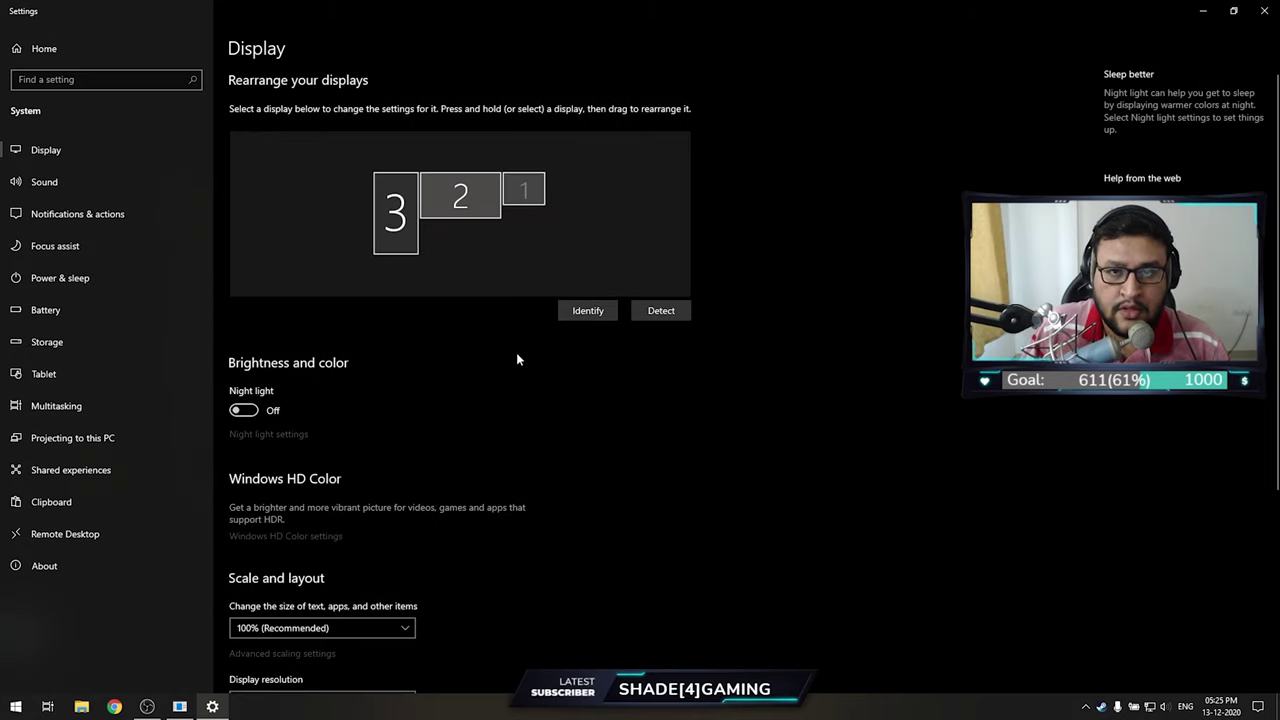
scroll(493, 342, "down", 2)
scroll(493, 342, "up", 2)
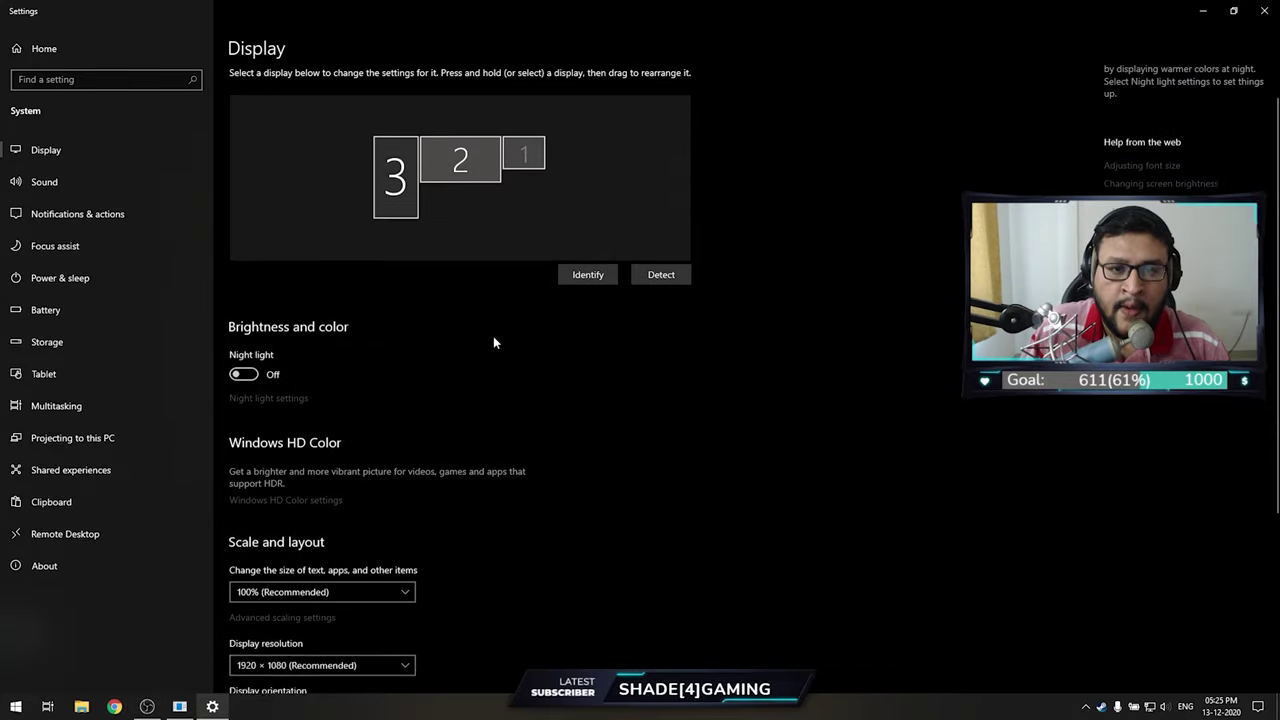
scroll(491, 341, "down", 1)
scroll(490, 340, "down", 2)
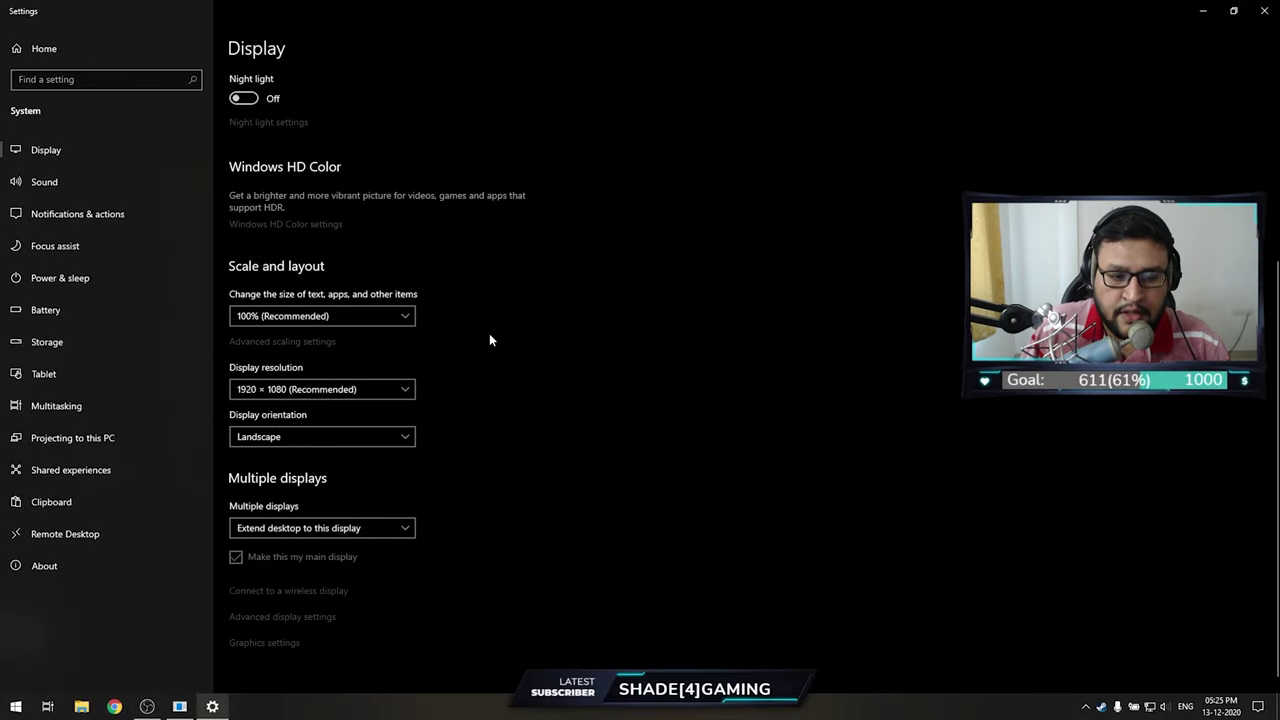
left_click(324, 531)
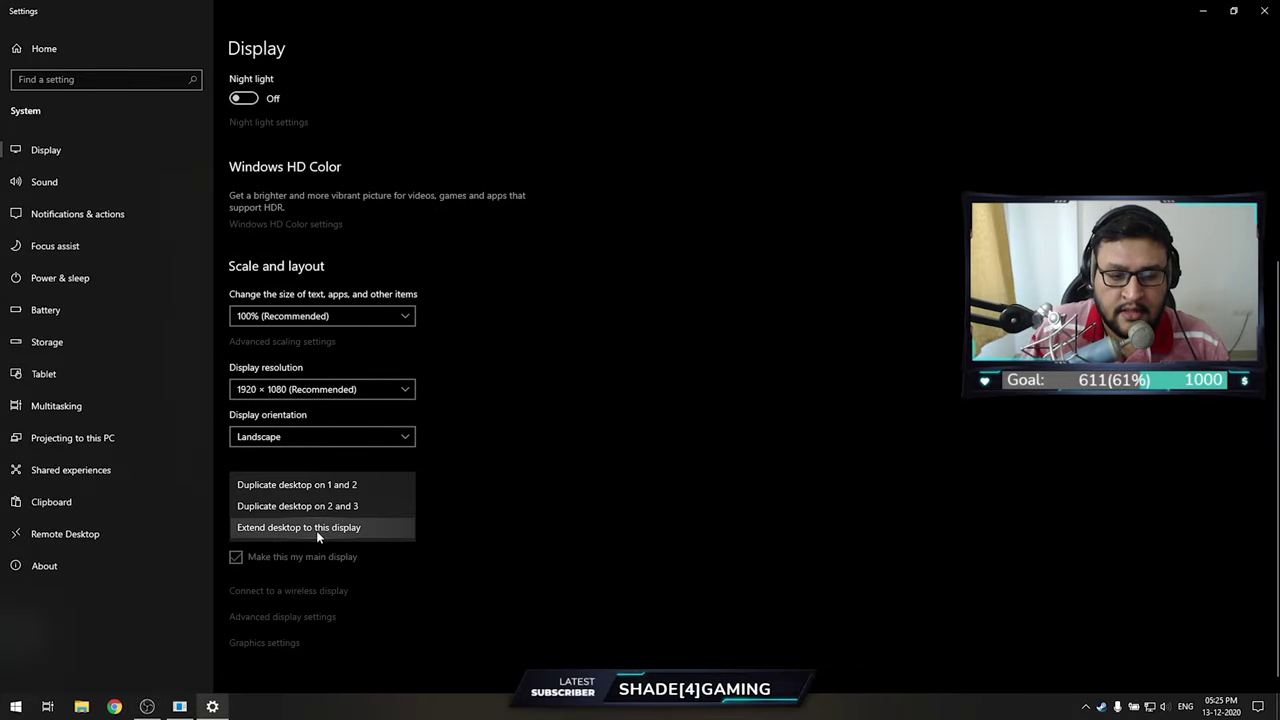
left_click(603, 458)
scroll(600, 458, "up", 3)
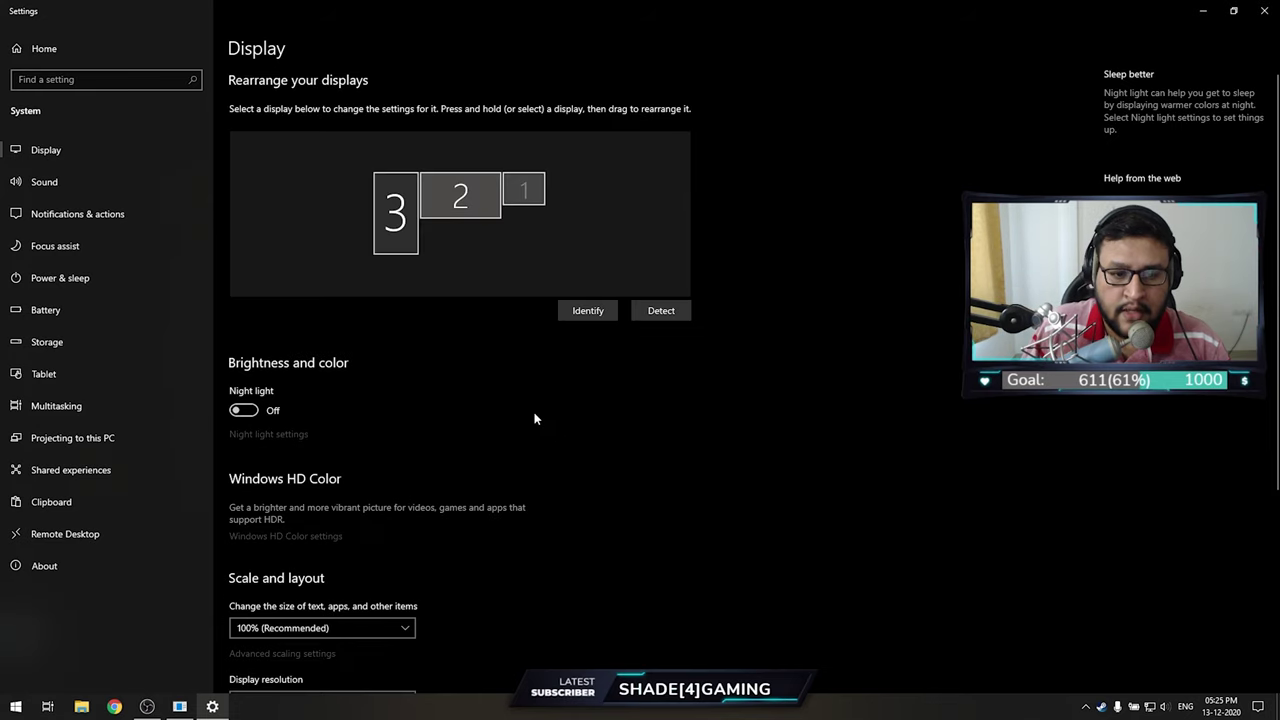
left_click(460, 196)
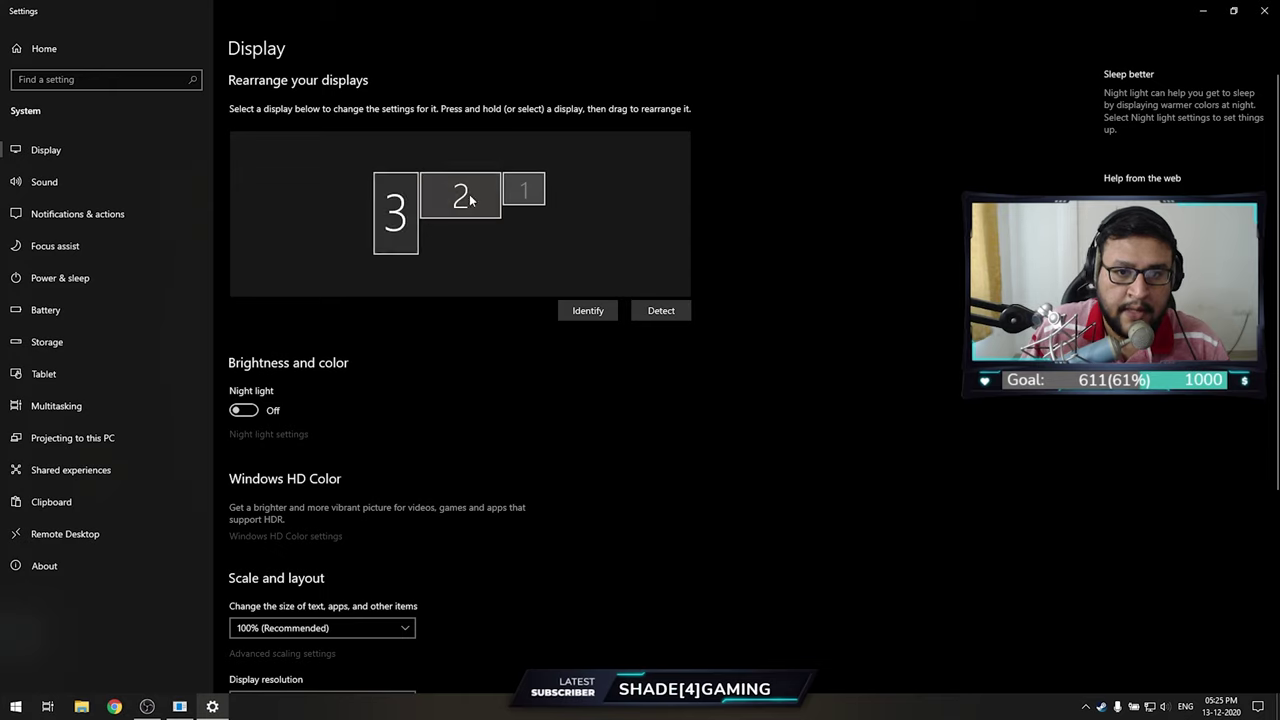
left_click(469, 200)
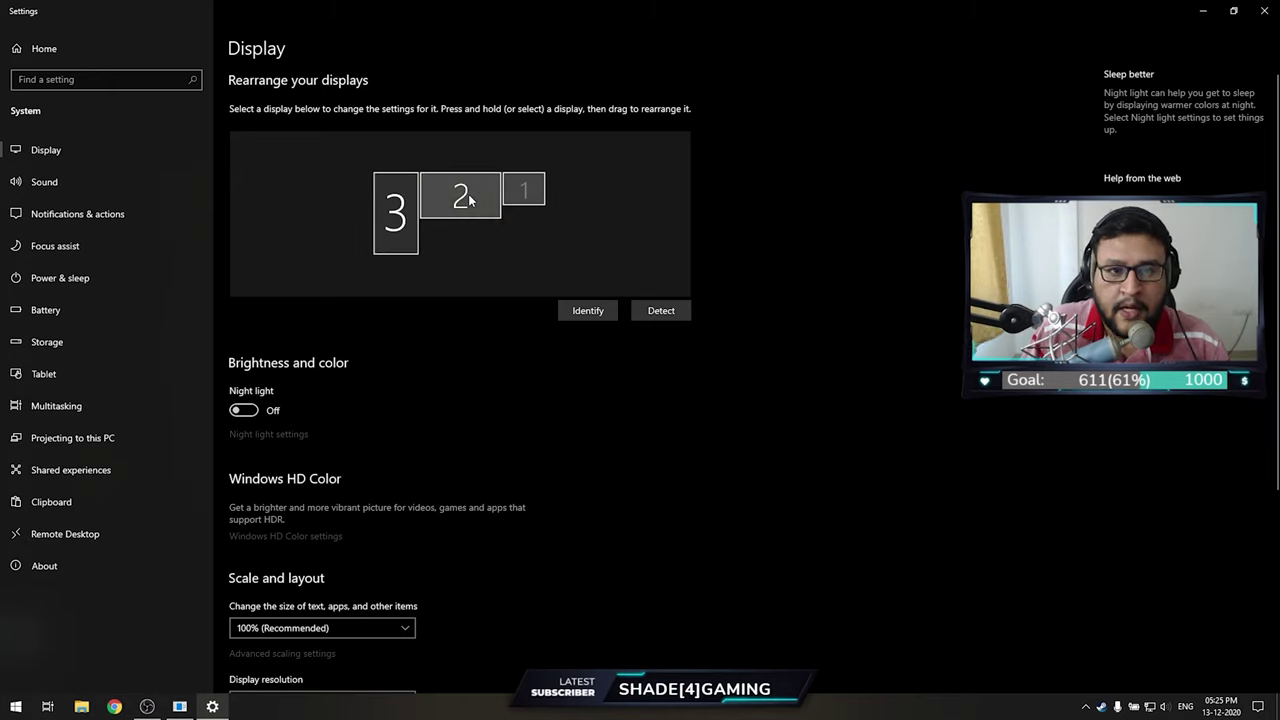
left_click(457, 195)
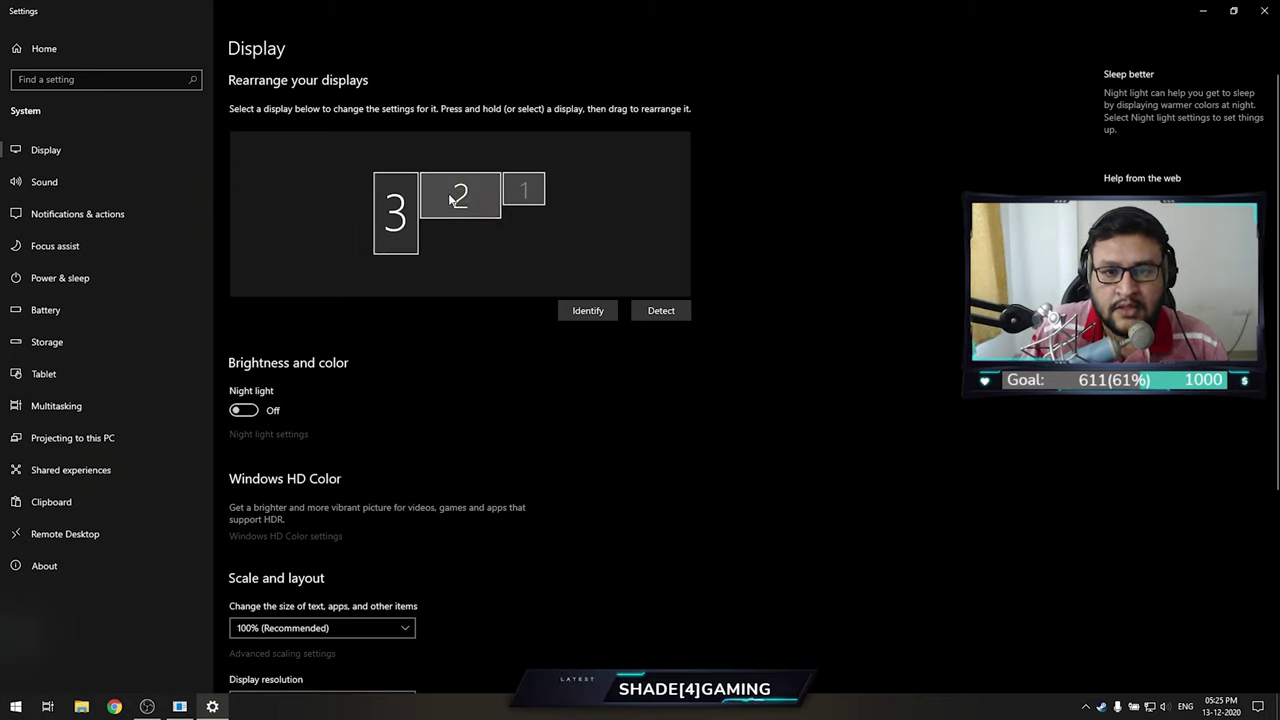
Examine display 3's resolution, orientation and multiple-display settings, and close the display settings
left_click(377, 204)
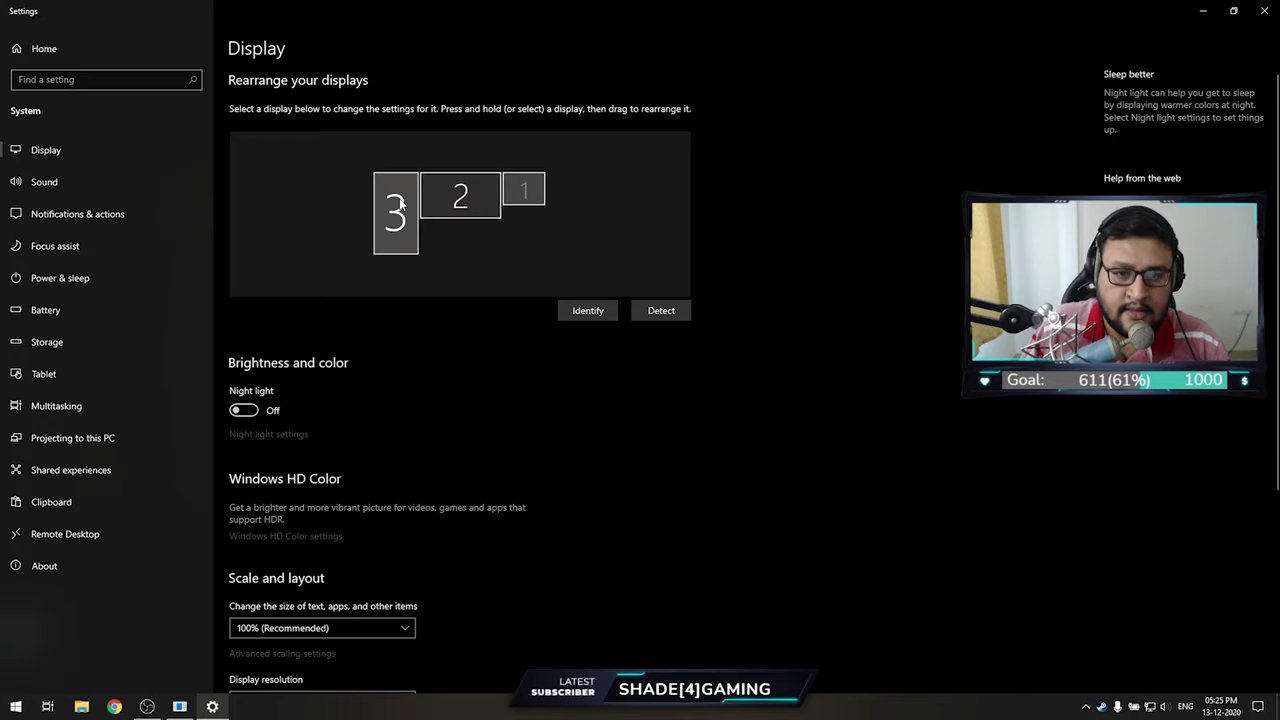
scroll(412, 300, "down", 3)
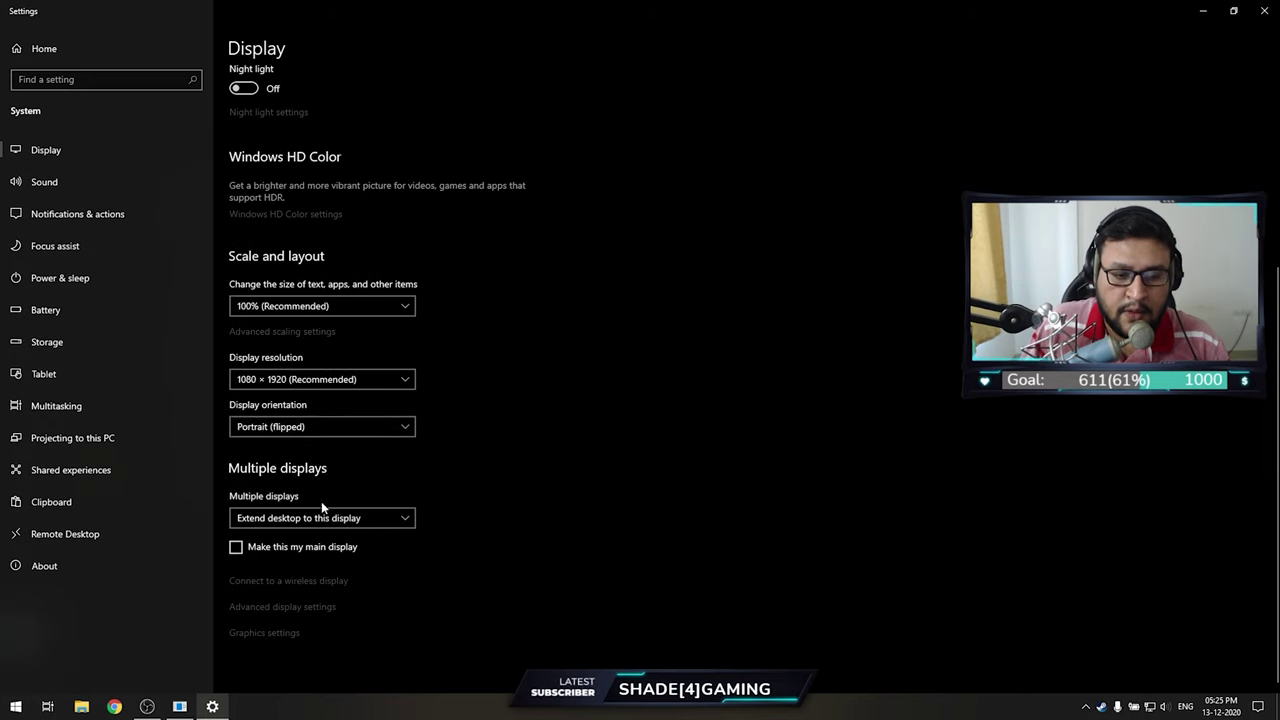
left_click(316, 508)
left_click(592, 348)
scroll(592, 348, "up", 5)
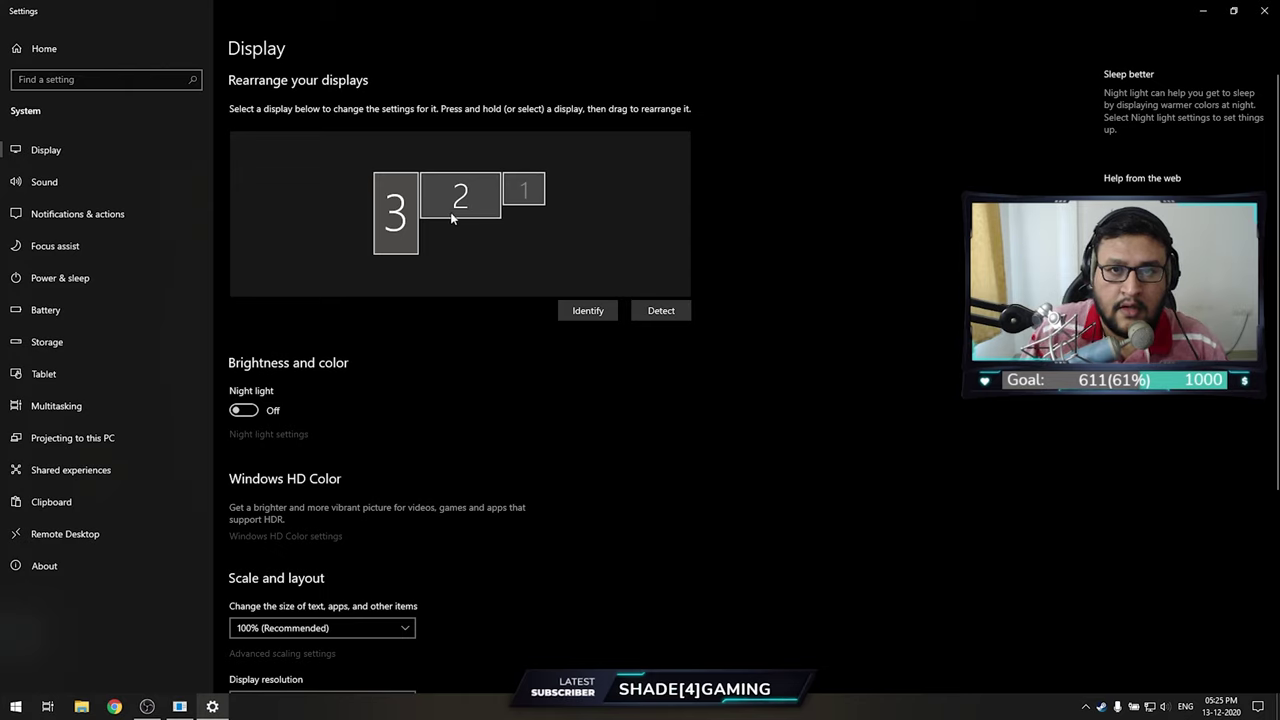
left_click(400, 220)
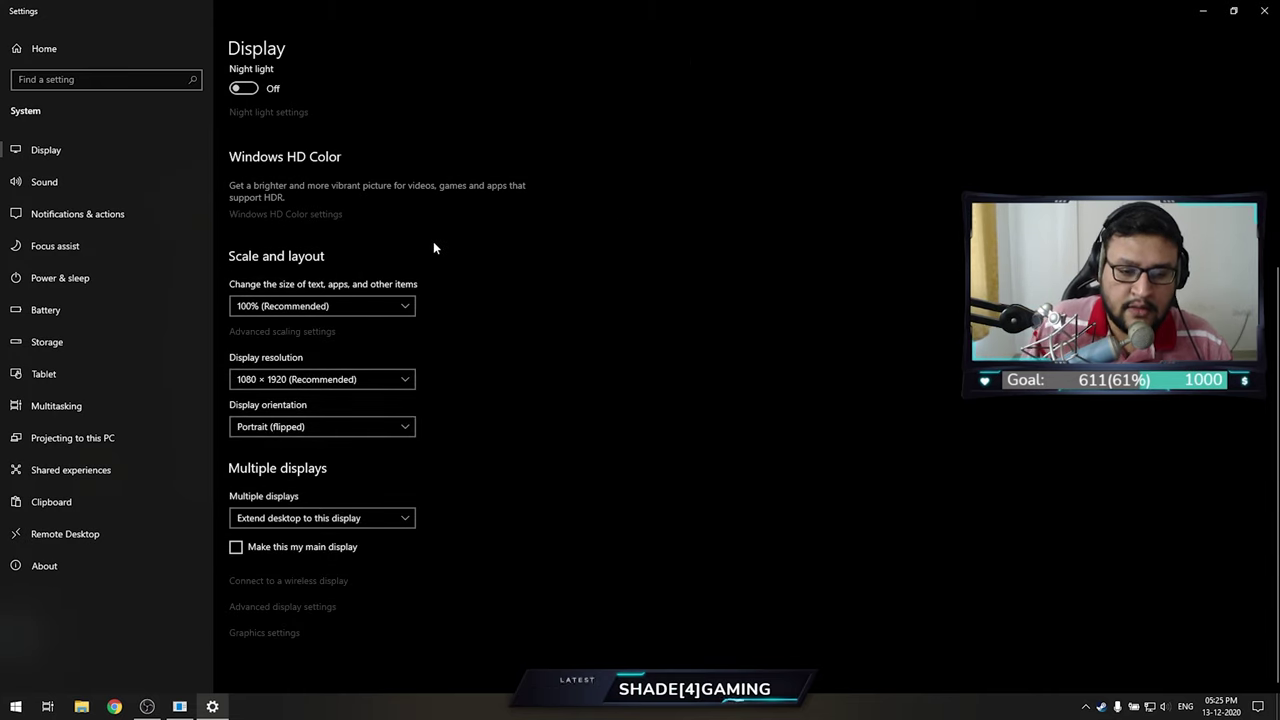
left_click(1264, 10)
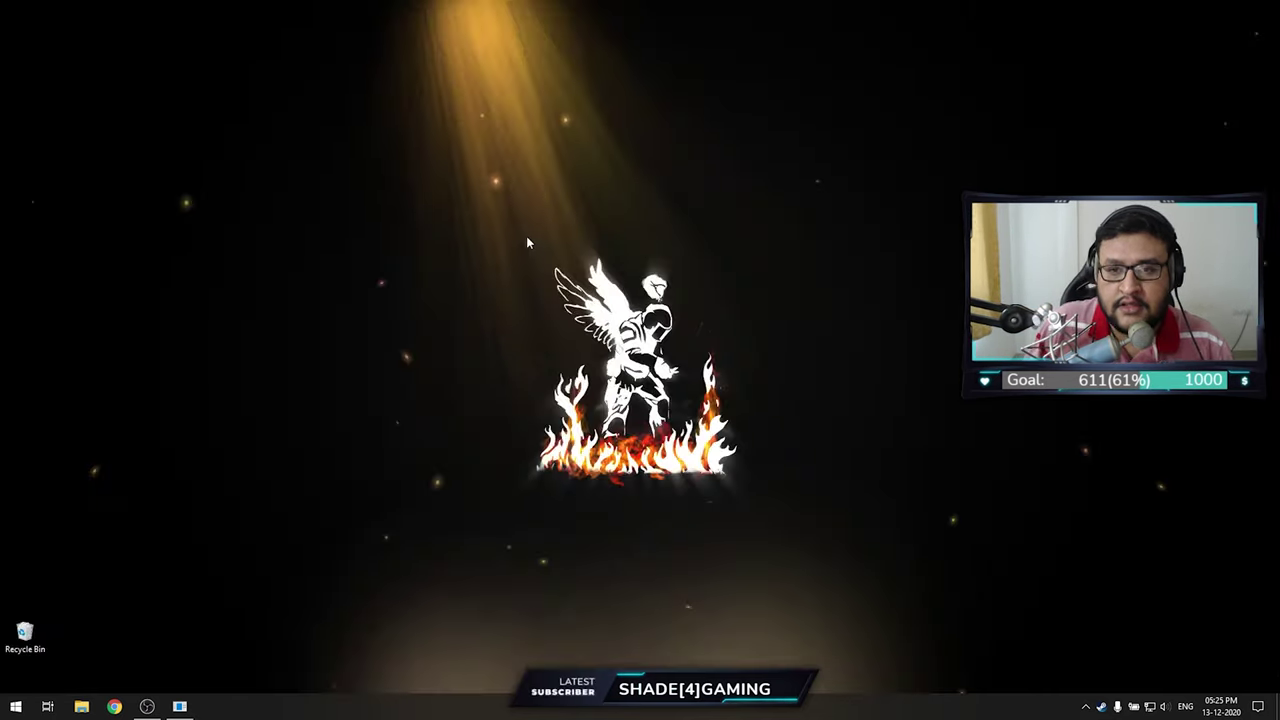
Open the NVIDIA Control Panel and examine the power, texture filtering and vertical sync entries of the global 3D settings
right_click(527, 236)
left_click(580, 375)
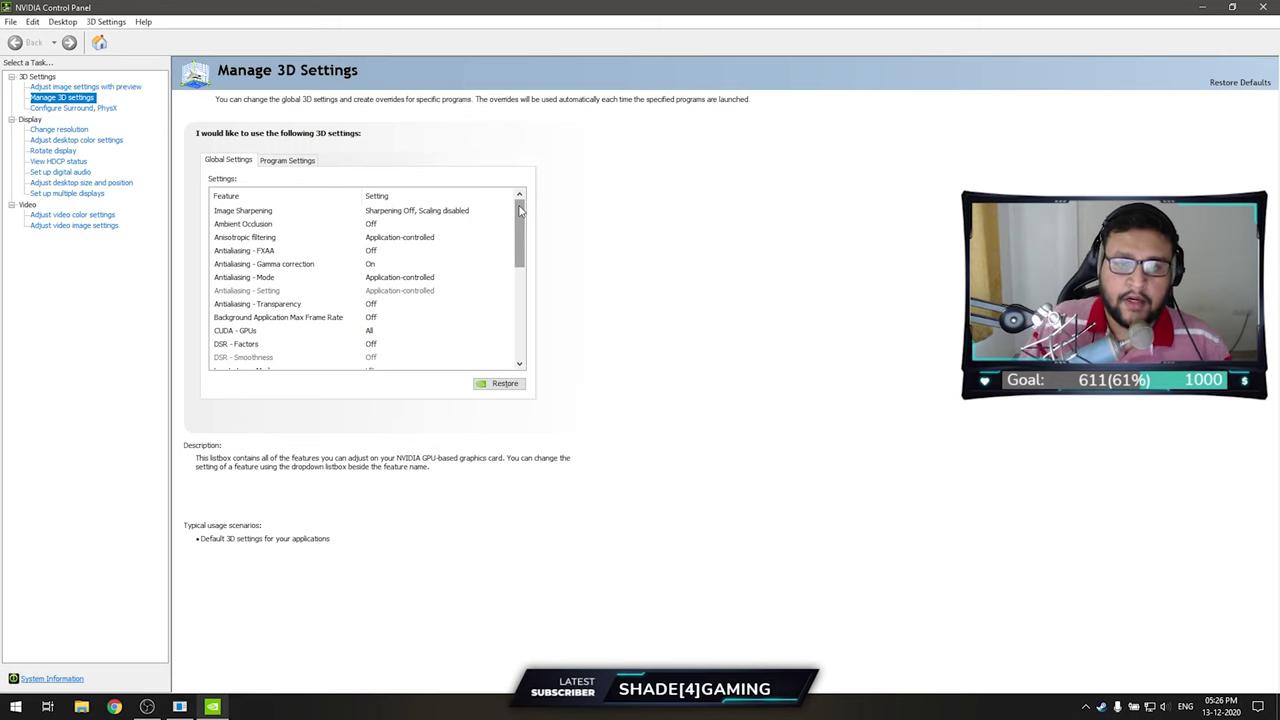
left_click_drag(519, 209, 523, 319)
mouse_move(240, 334)
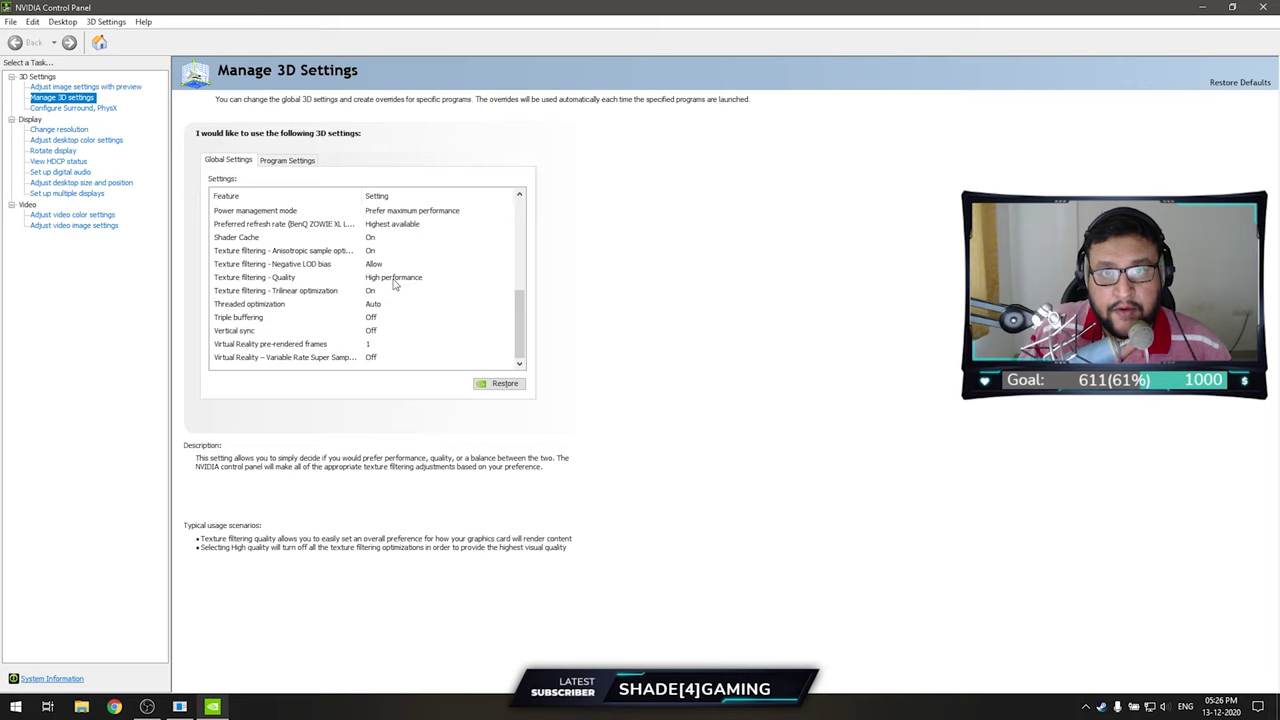
Slightly widen the Feature column in the global 3D settings list to read the full preferred refresh rate entry
scroll(410, 284, "up", 2)
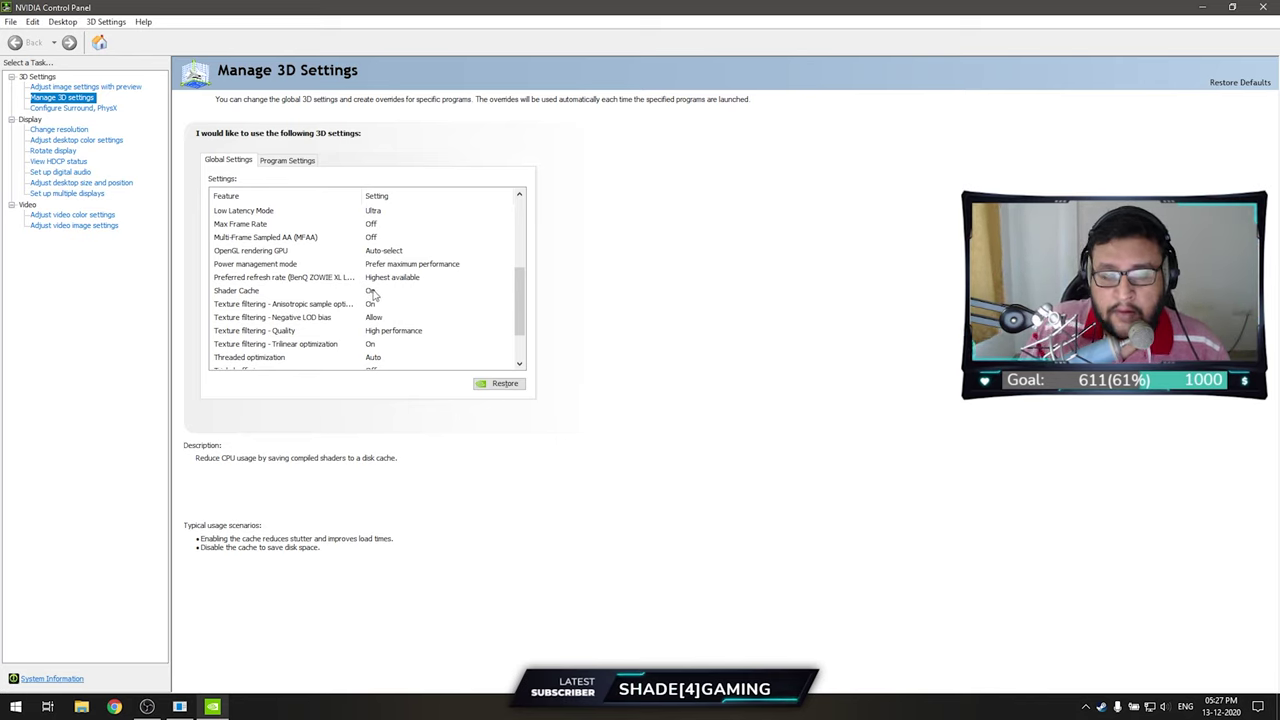
left_click_drag(520, 302, 521, 292)
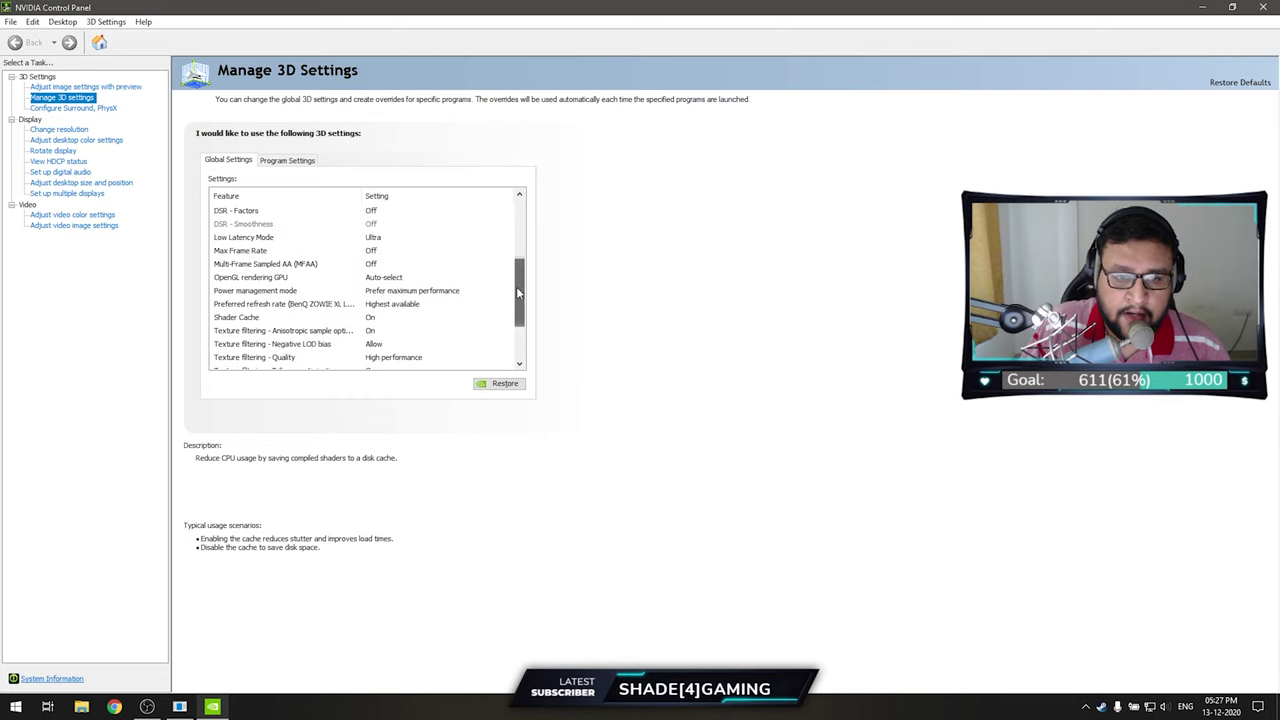
mouse_move(246, 312)
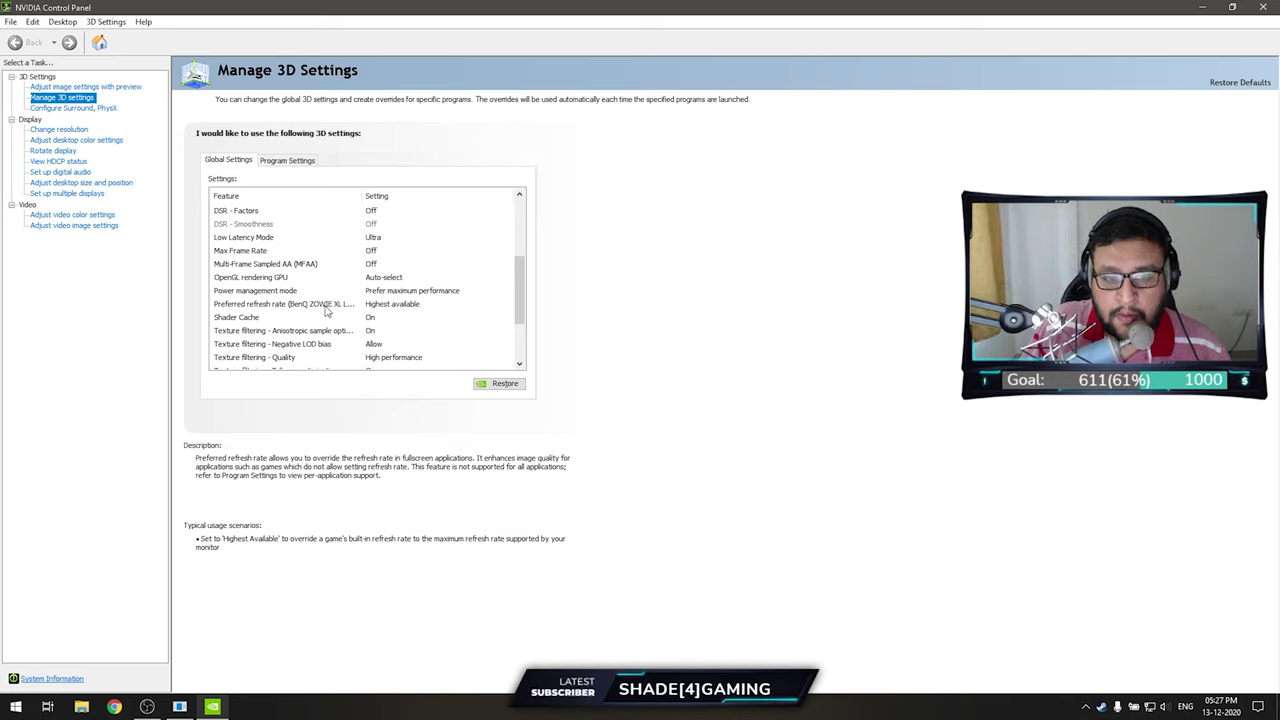
left_click_drag(362, 195, 405, 195)
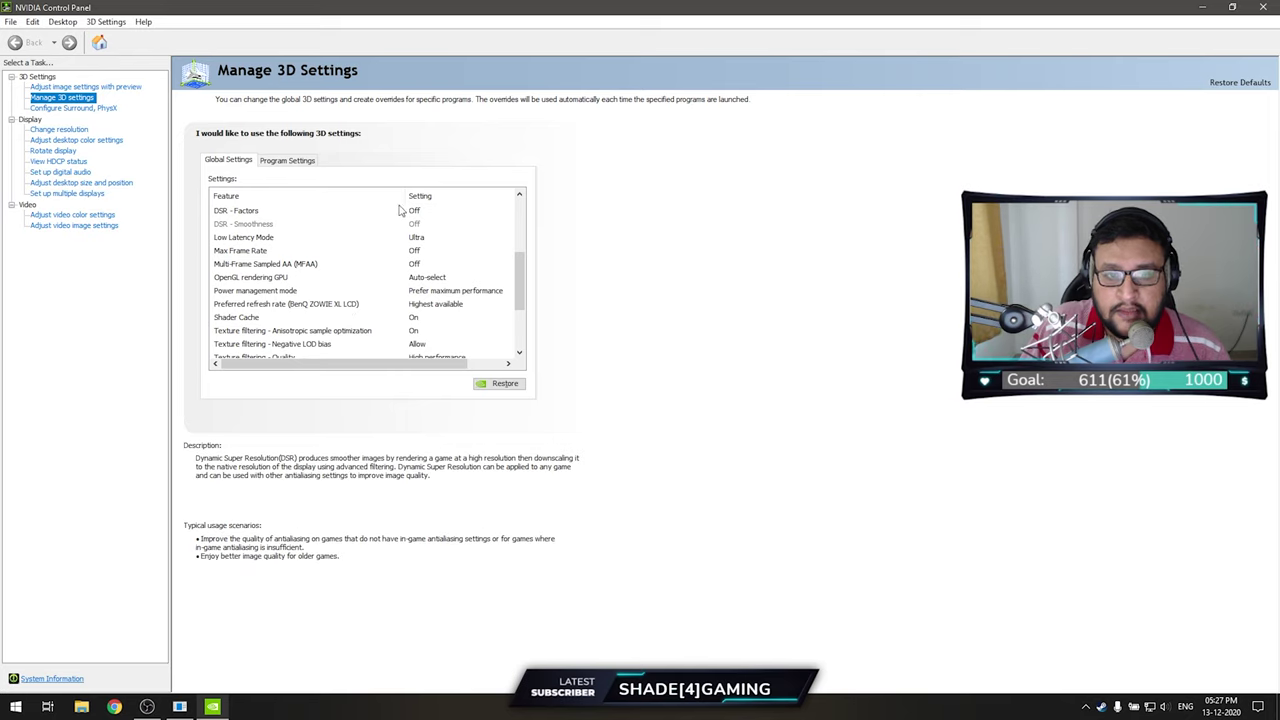
left_click_drag(404, 195, 368, 196)
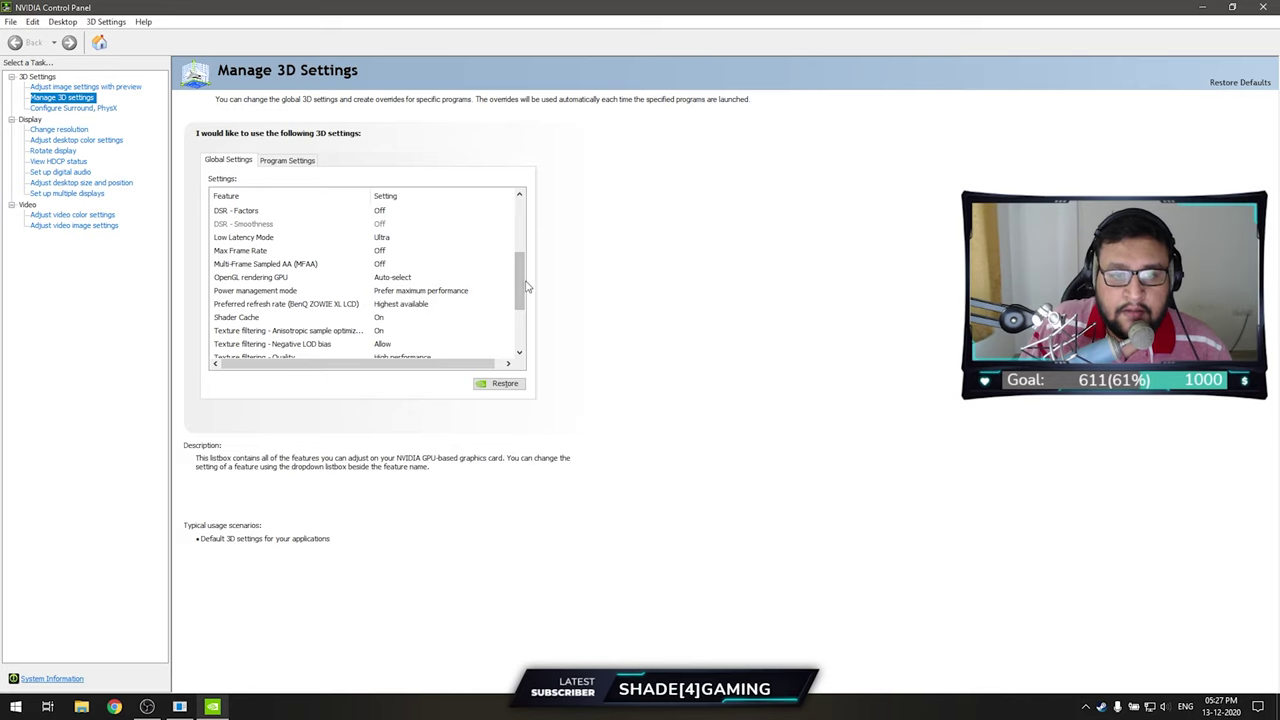
Check the available options for Low Latency Mode in the global 3D settings and leave it at Ultra
left_click_drag(521, 282, 518, 240)
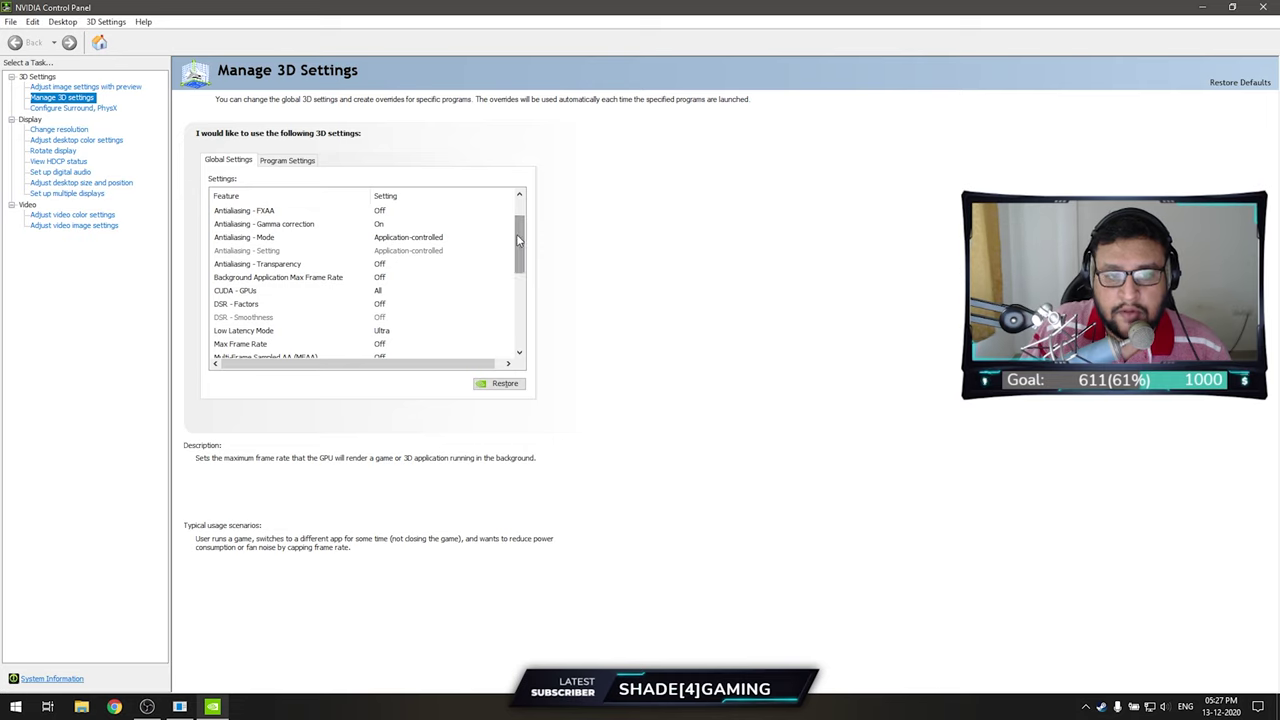
mouse_move(256, 336)
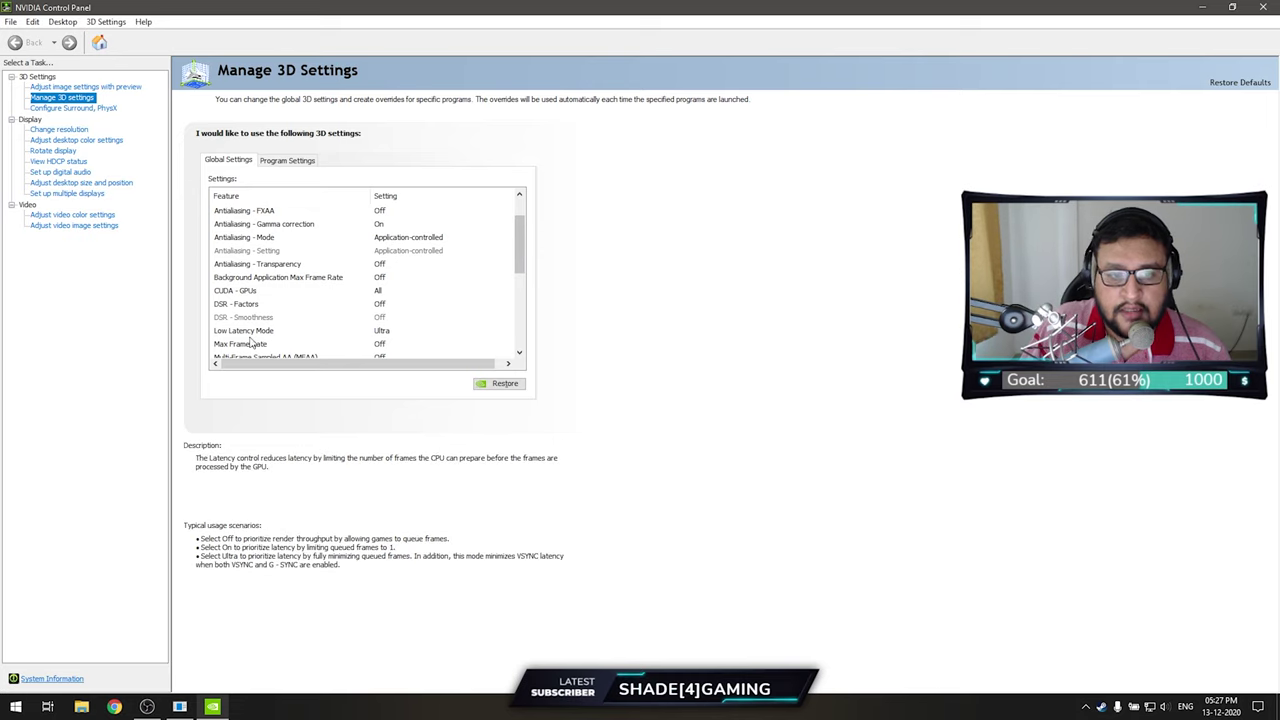
left_click(385, 334)
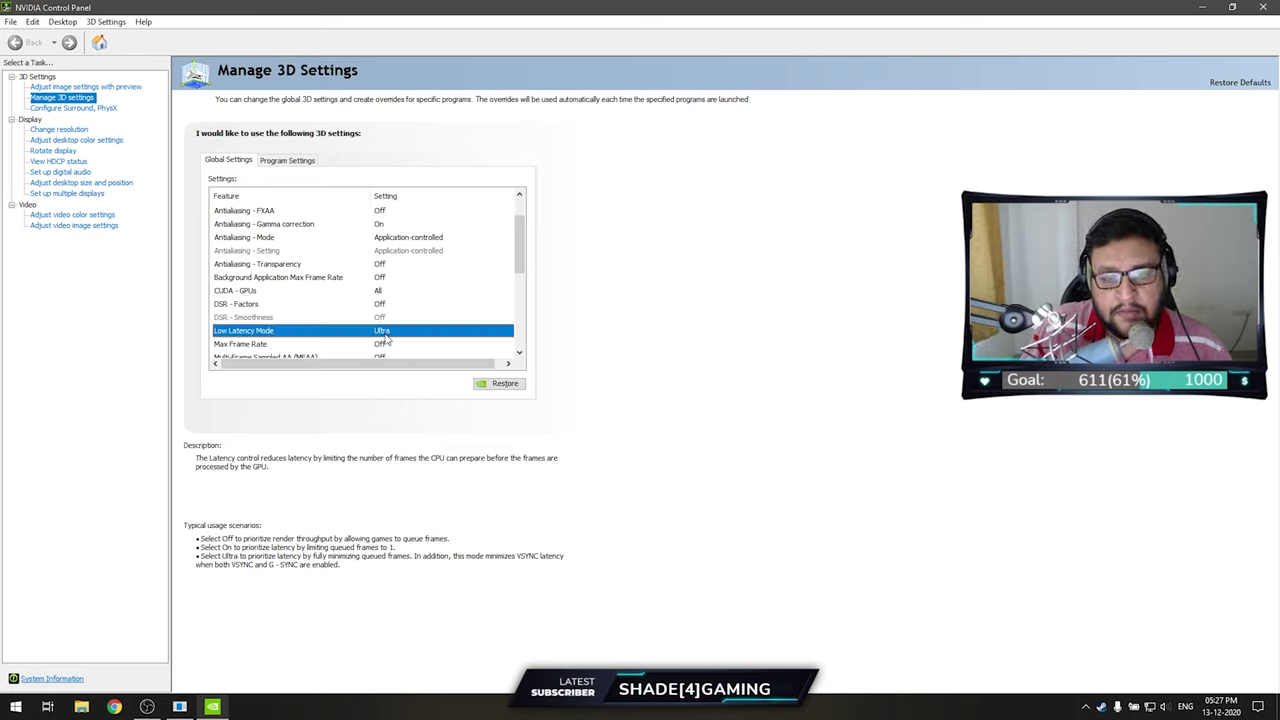
left_click(385, 332)
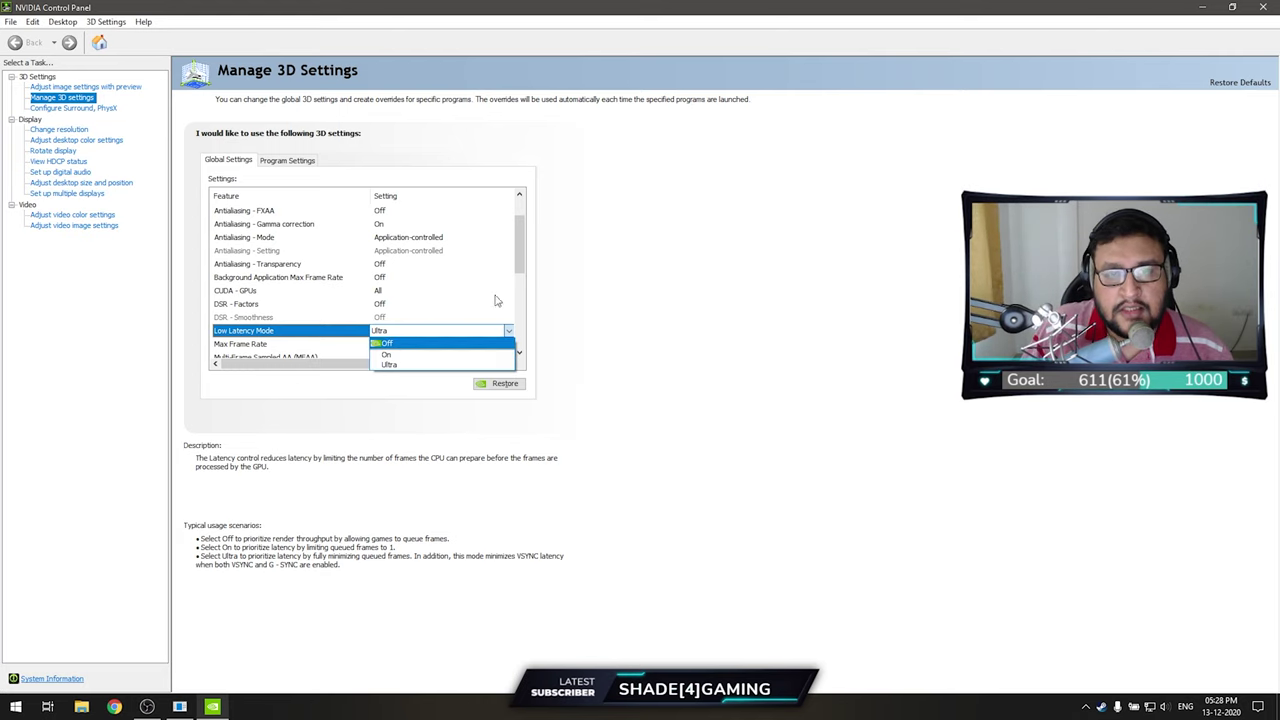
left_click(529, 240)
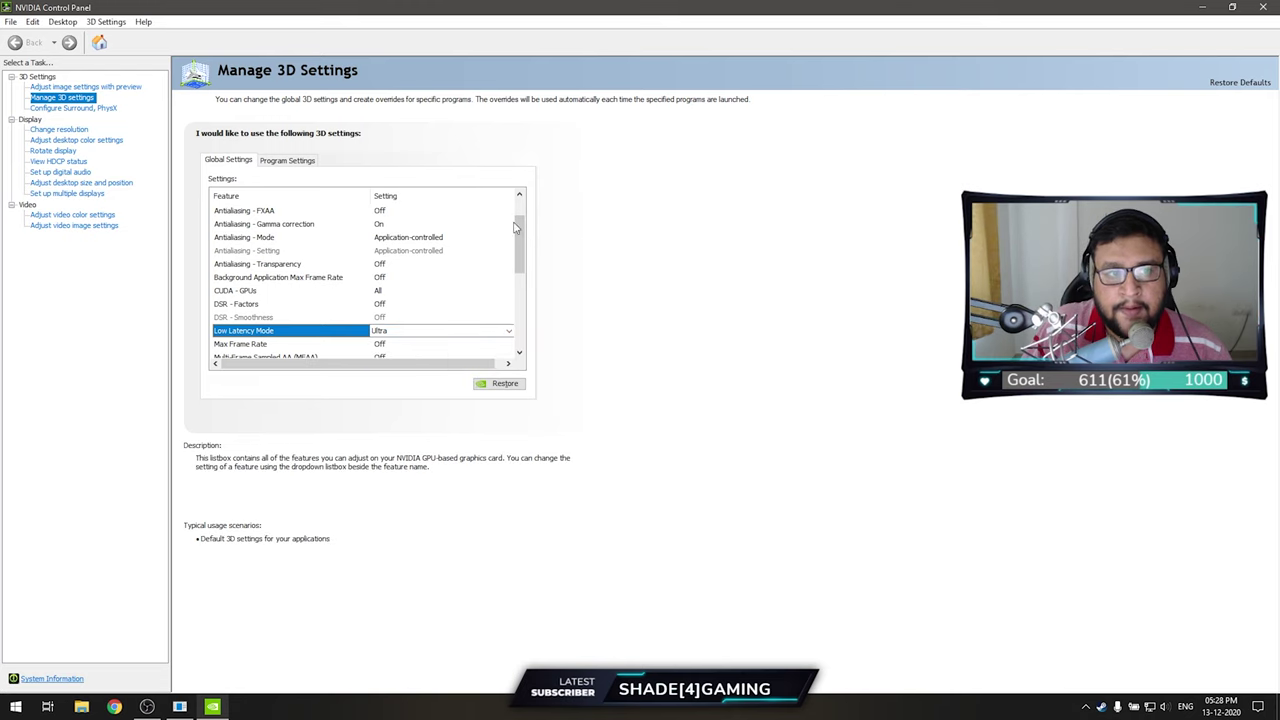
Compare the refresh rates offered for the BenQ ZOWIE display at 1080p native and at the PC resolution 1920 × 1080, leaving the latter selected
left_click(58, 129)
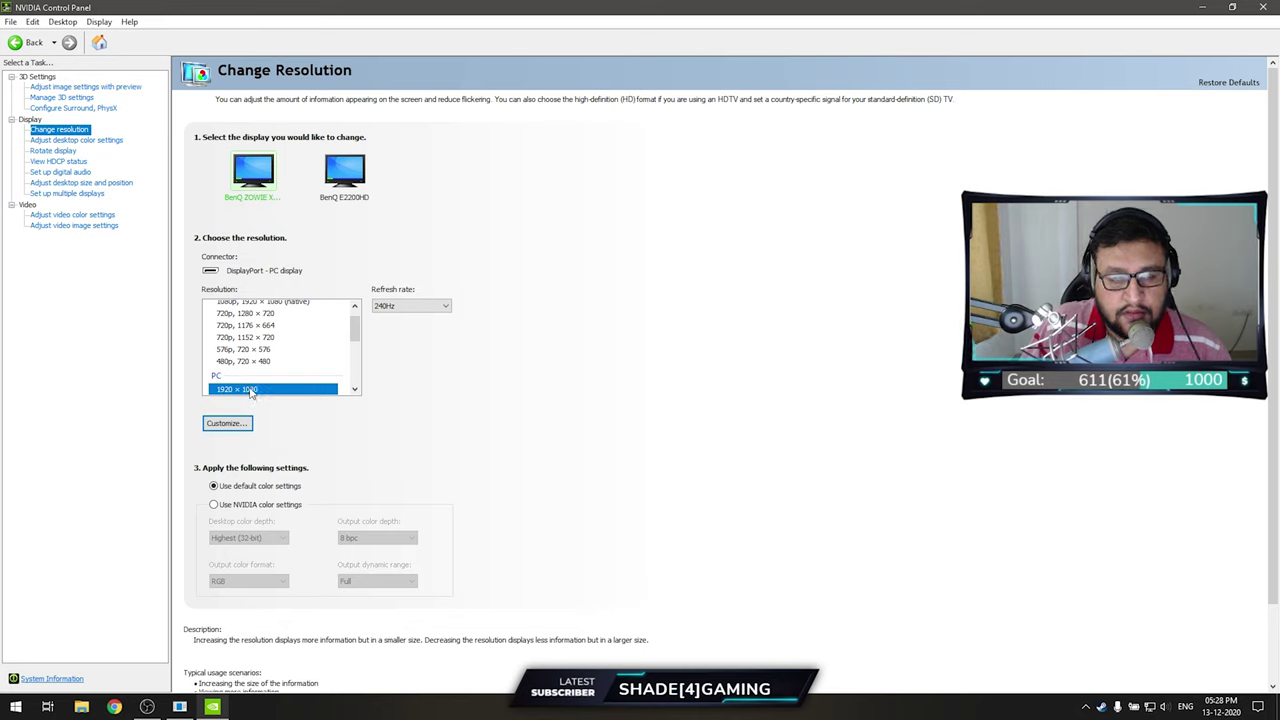
scroll(357, 323, "up", 1)
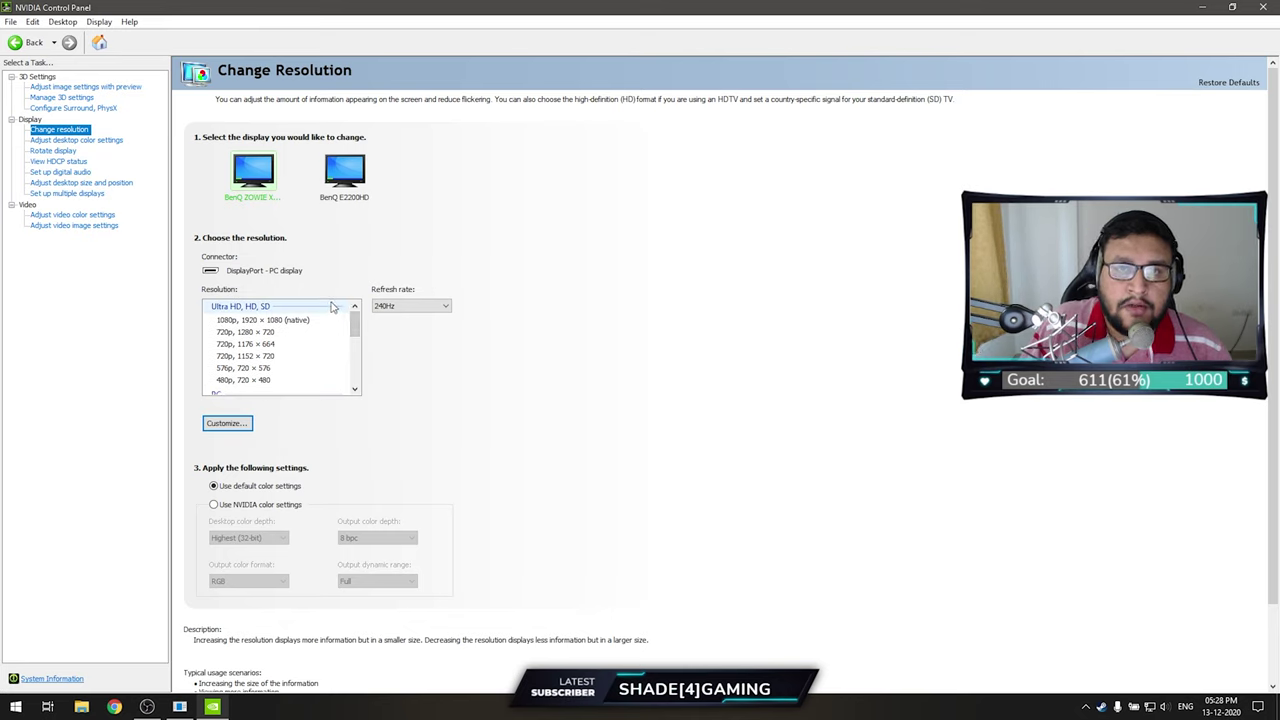
left_click(262, 322)
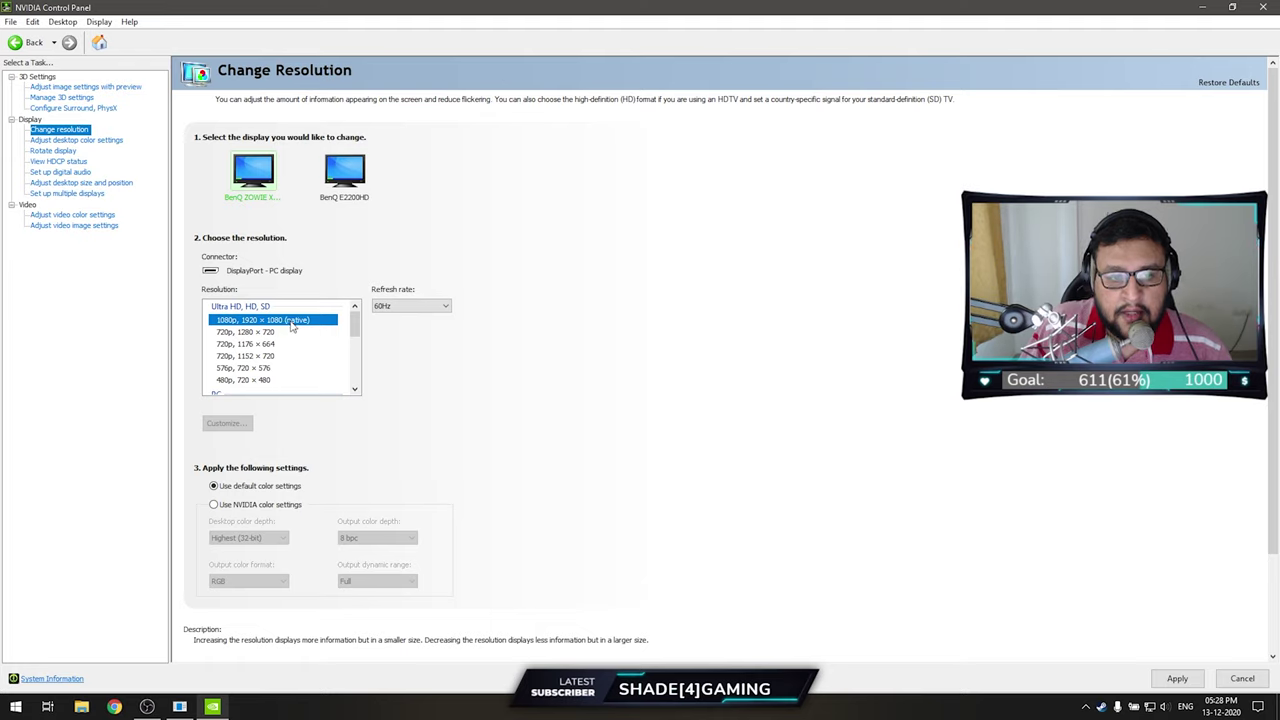
left_click(414, 306)
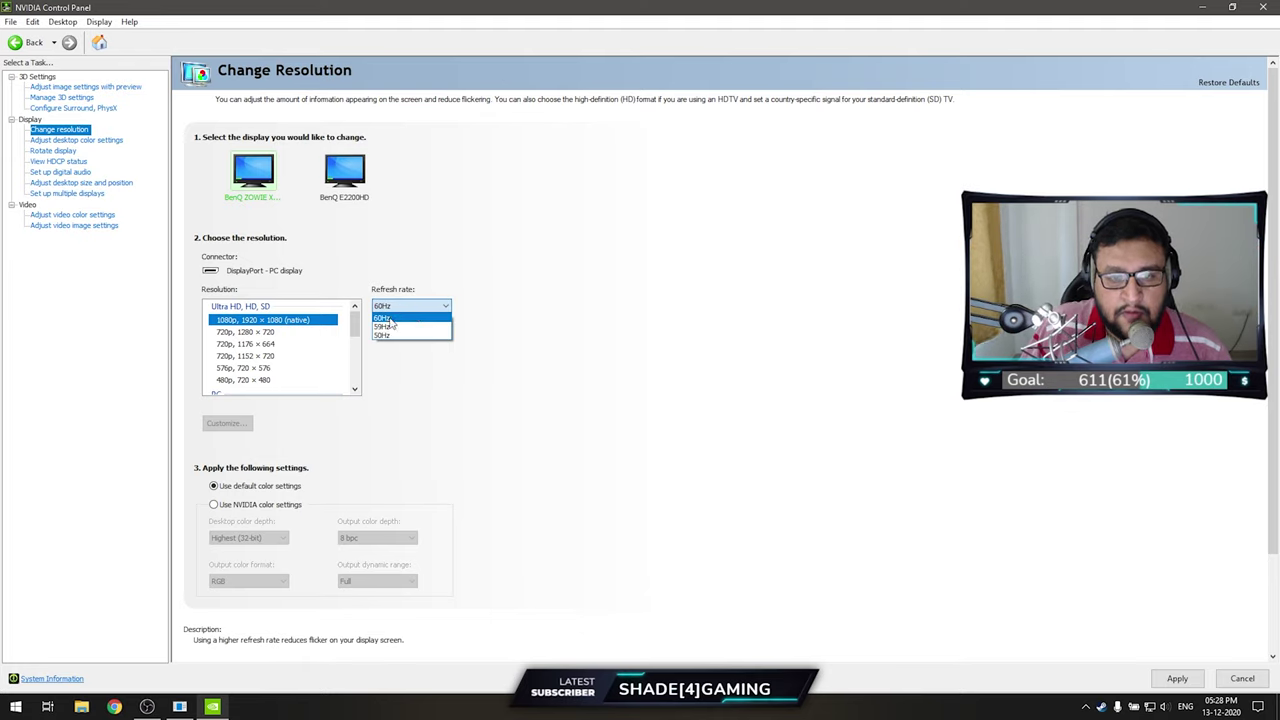
left_click(355, 325)
scroll(305, 350, "down", 2)
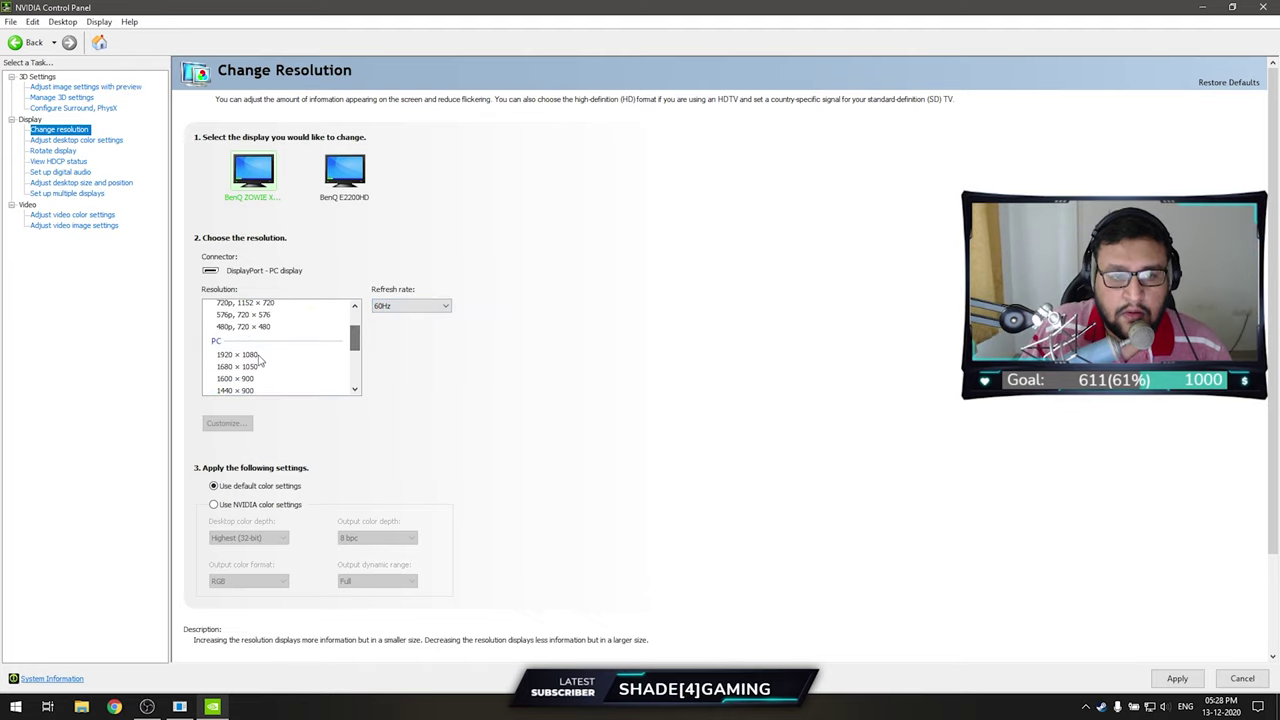
left_click(255, 355)
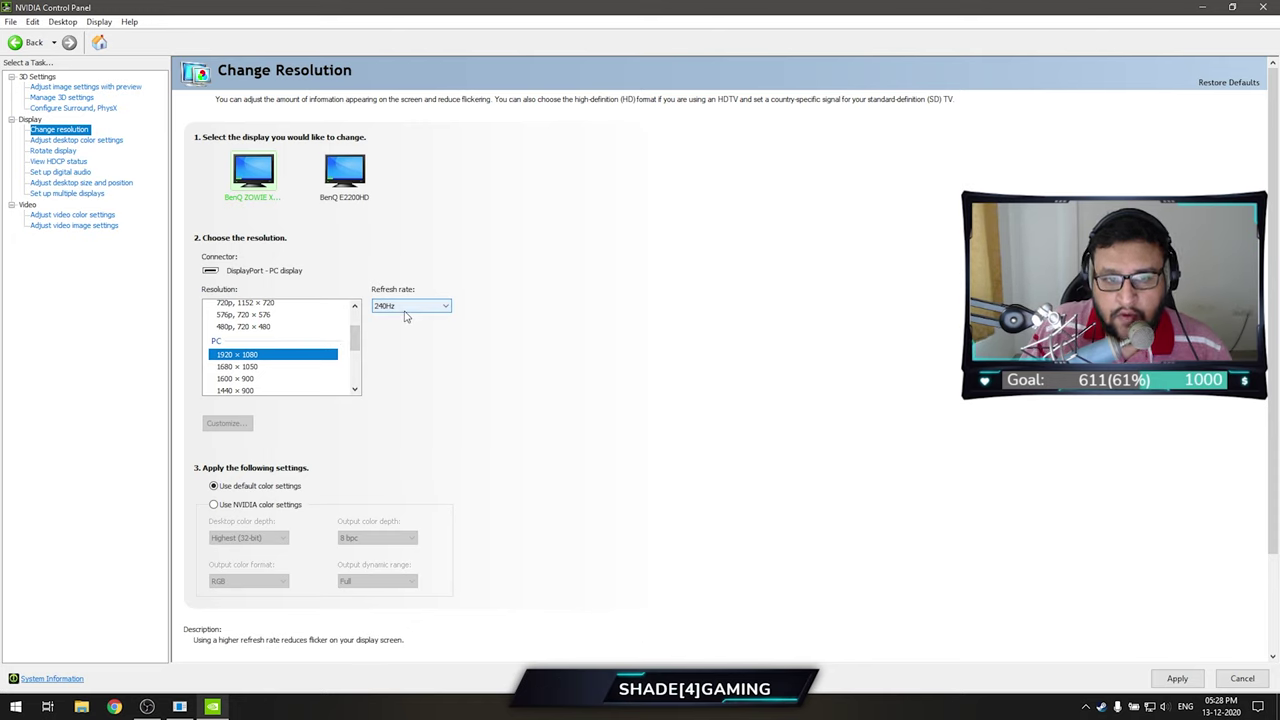
Examine the resolutions and refresh rates available for the BenQ E2200HD display, and return to the BenQ ZOWIE display
left_click(346, 175)
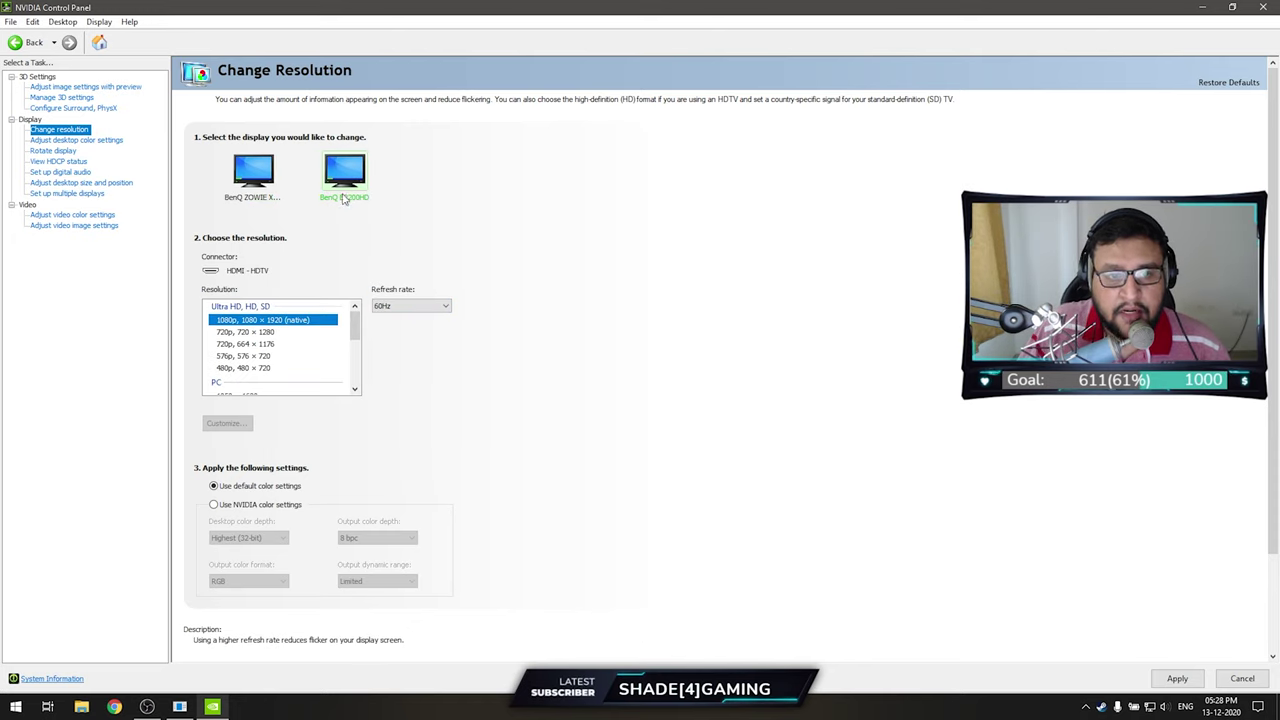
scroll(290, 348, "down", 1)
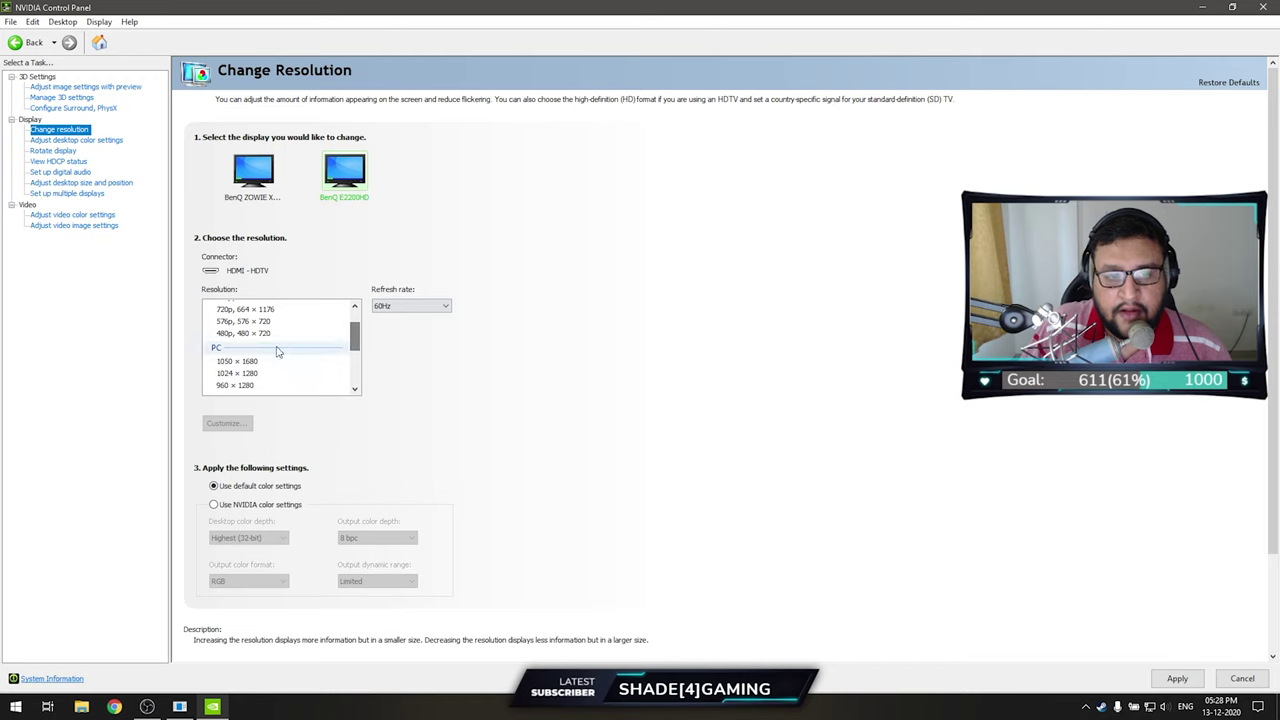
mouse_move(353, 338)
left_mouse_down()
mouse_move(351, 369)
mouse_move(360, 316)
left_mouse_up()
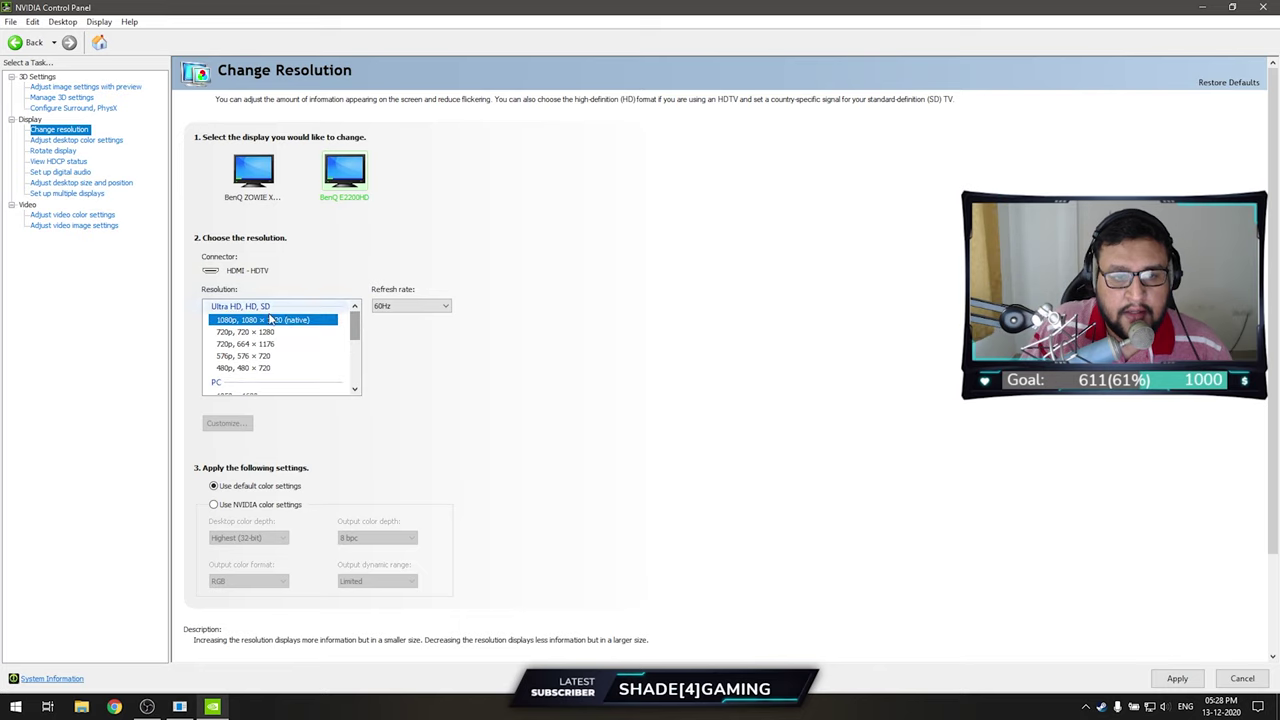
left_click(410, 305)
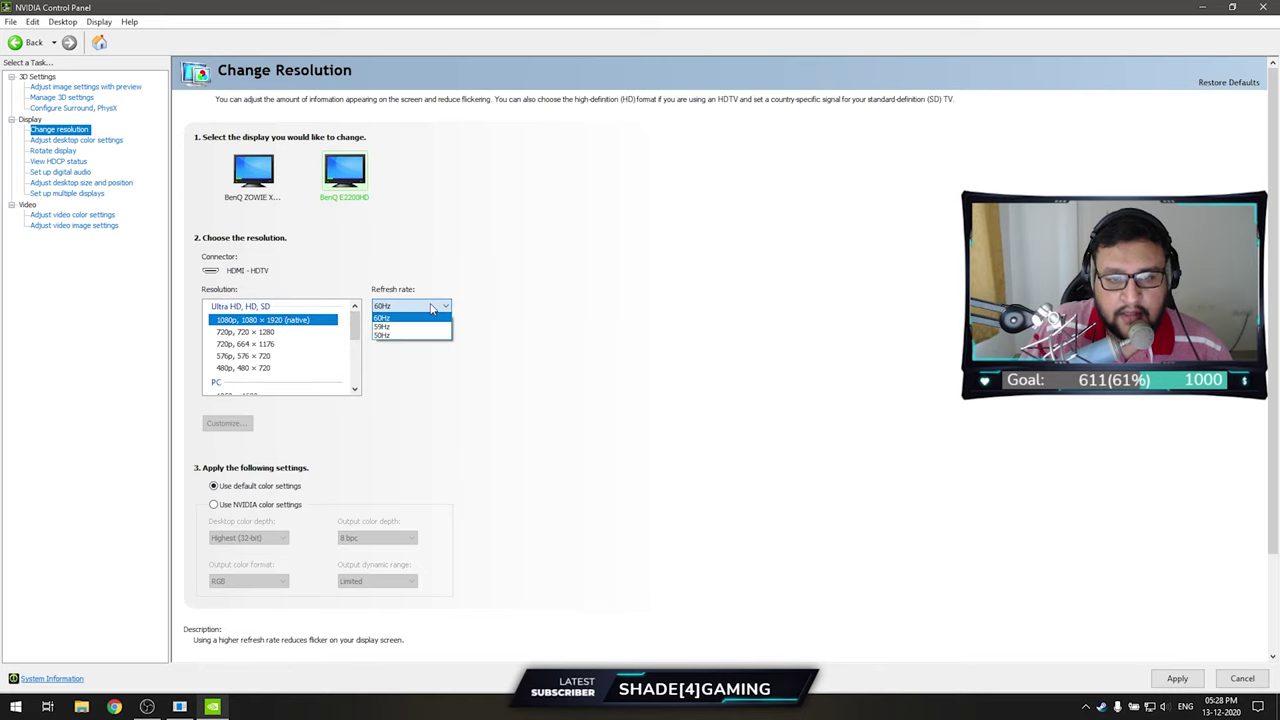
left_click(589, 284)
left_click(263, 196)
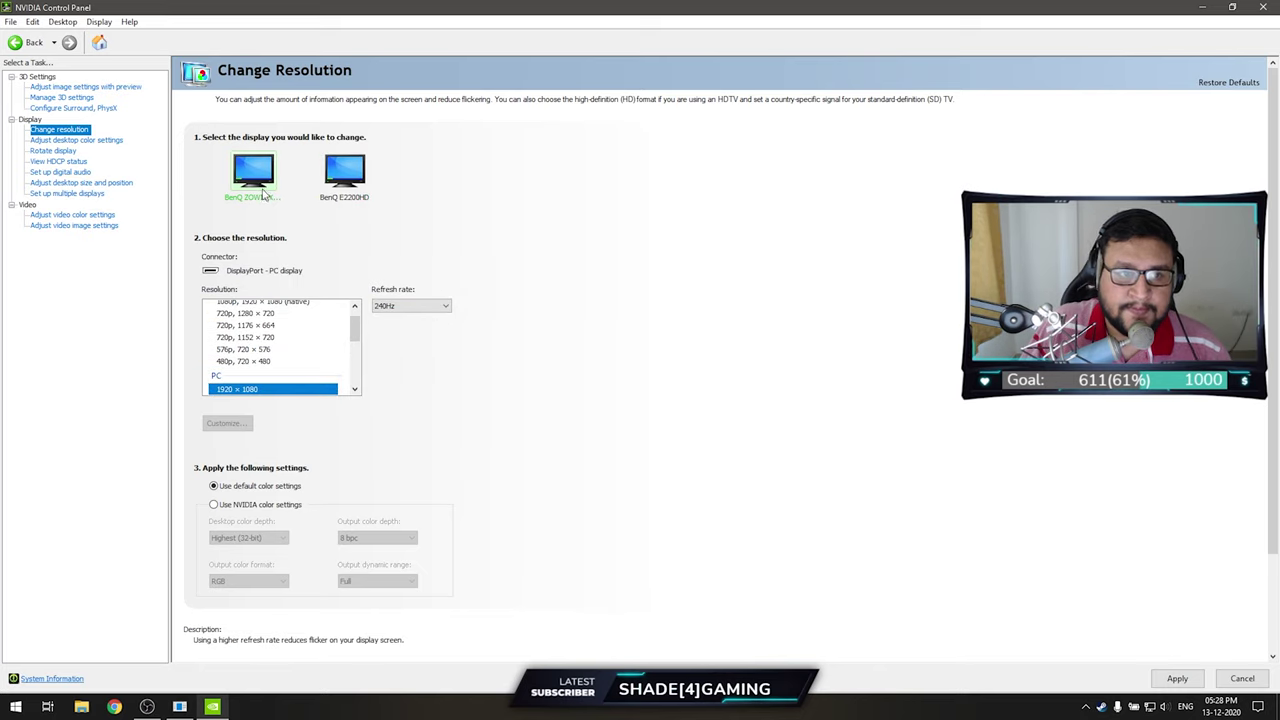
Set the BenQ ZOWIE display's digital vibrance to 70% in the desktop color settings, and apply and keep the change
left_click(108, 142)
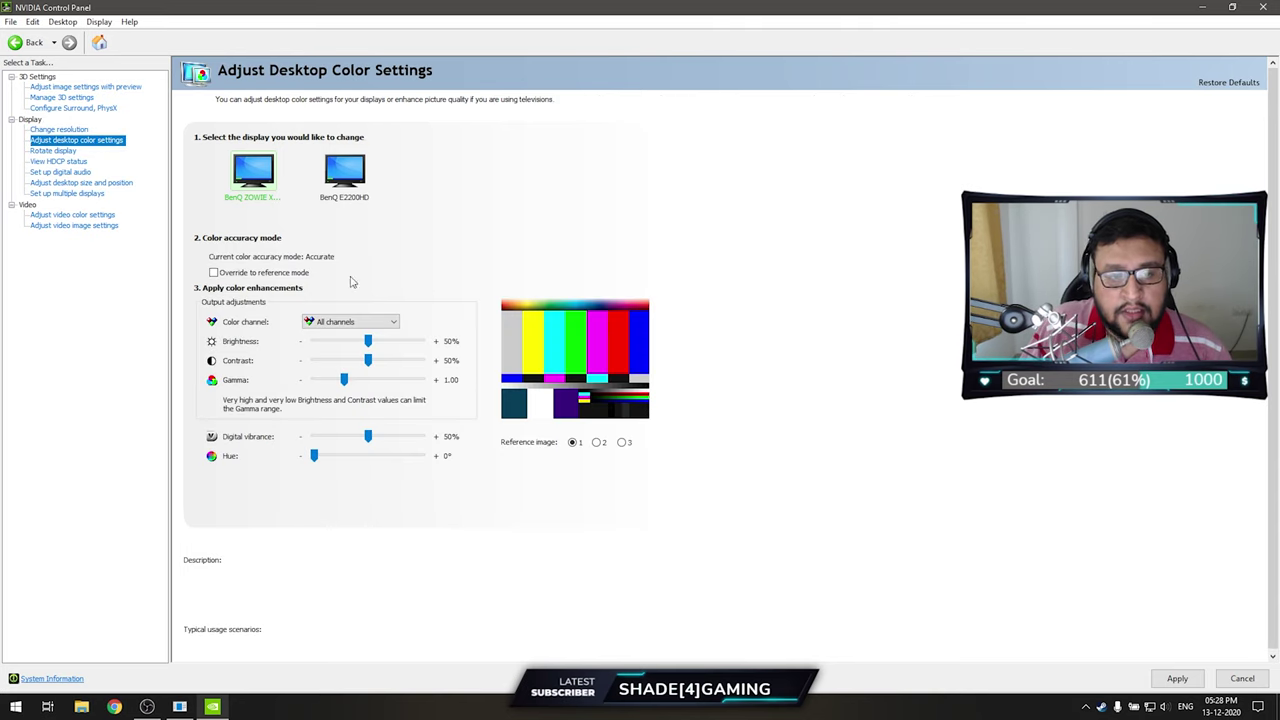
mouse_move(368, 437)
left_mouse_down()
mouse_move(418, 440)
mouse_move(370, 440)
mouse_move(389, 441)
left_mouse_up()
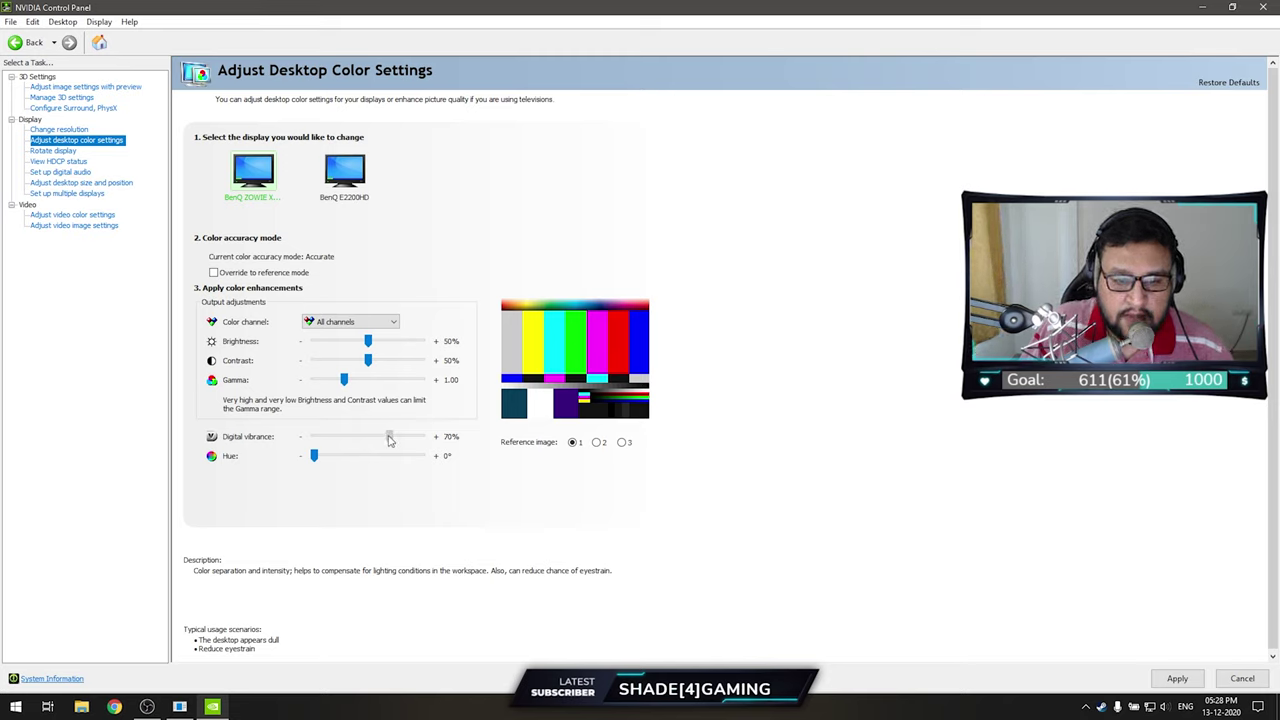
left_click(1176, 679)
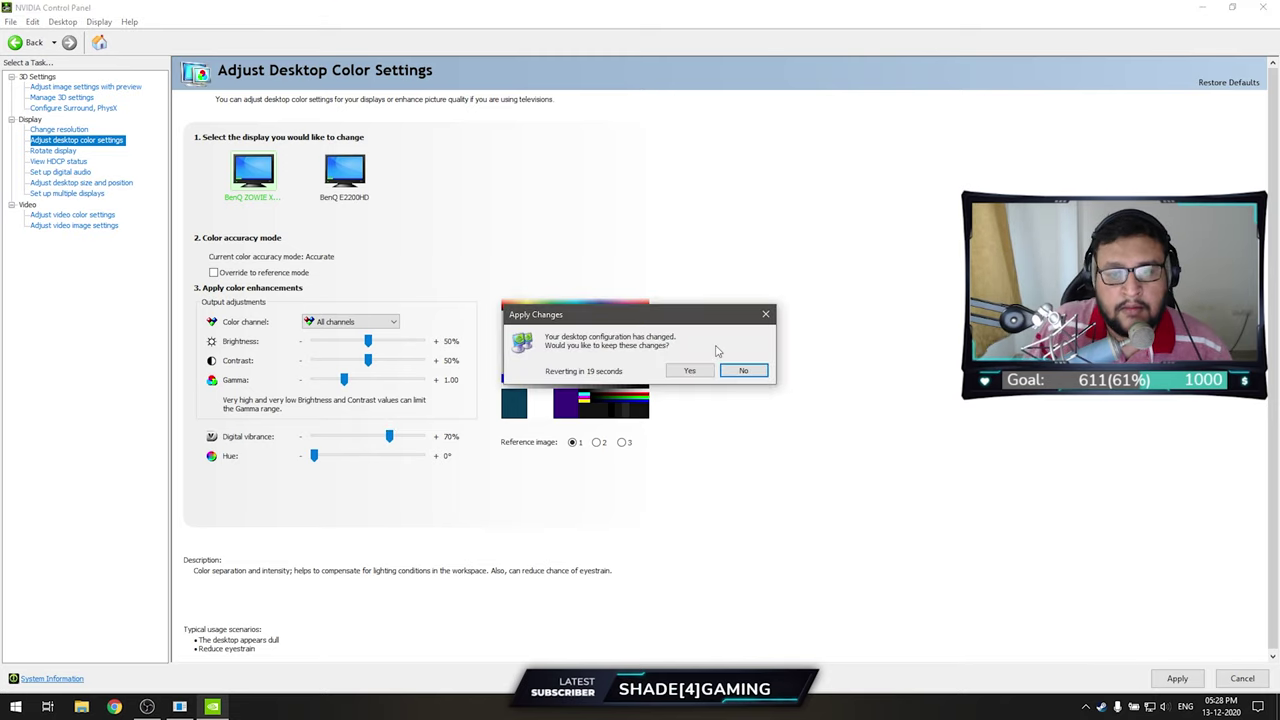
left_click(689, 371)
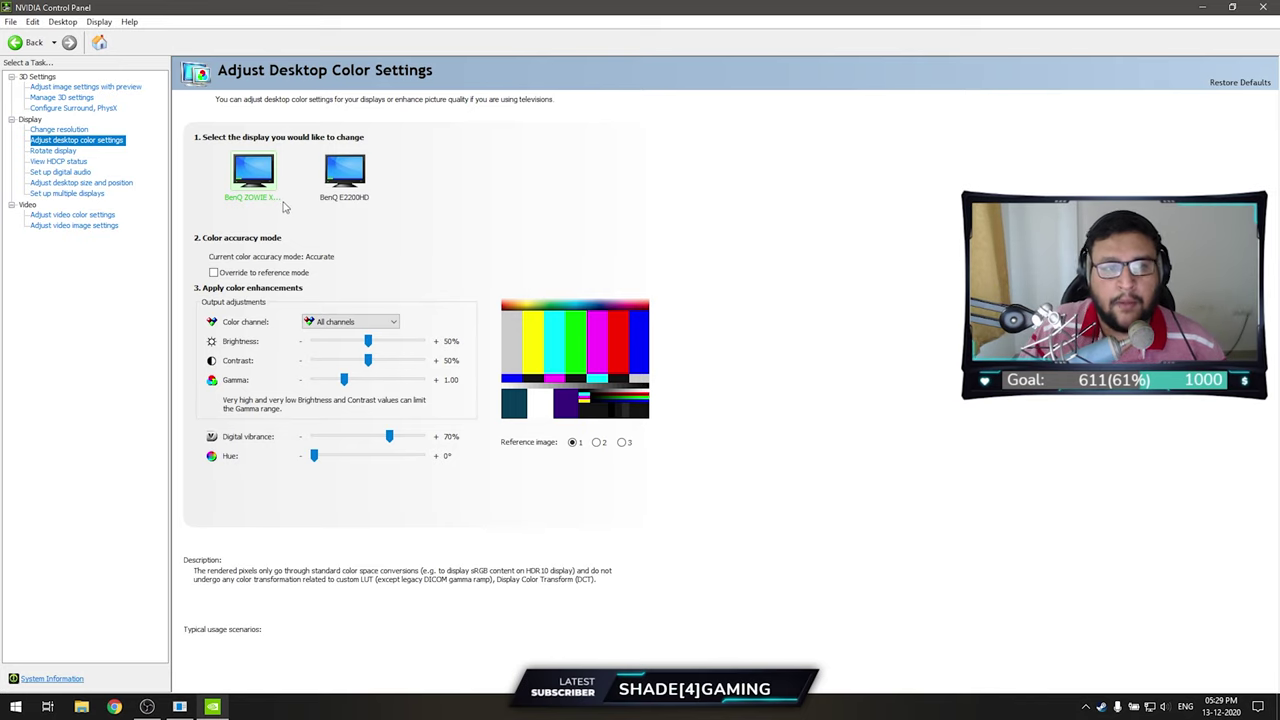
Perform the BenQ ZOWIE display's scaling on the GPU, overriding the mode set by games and programs, keep the changes and close the NVIDIA Control Panel
left_click(110, 185)
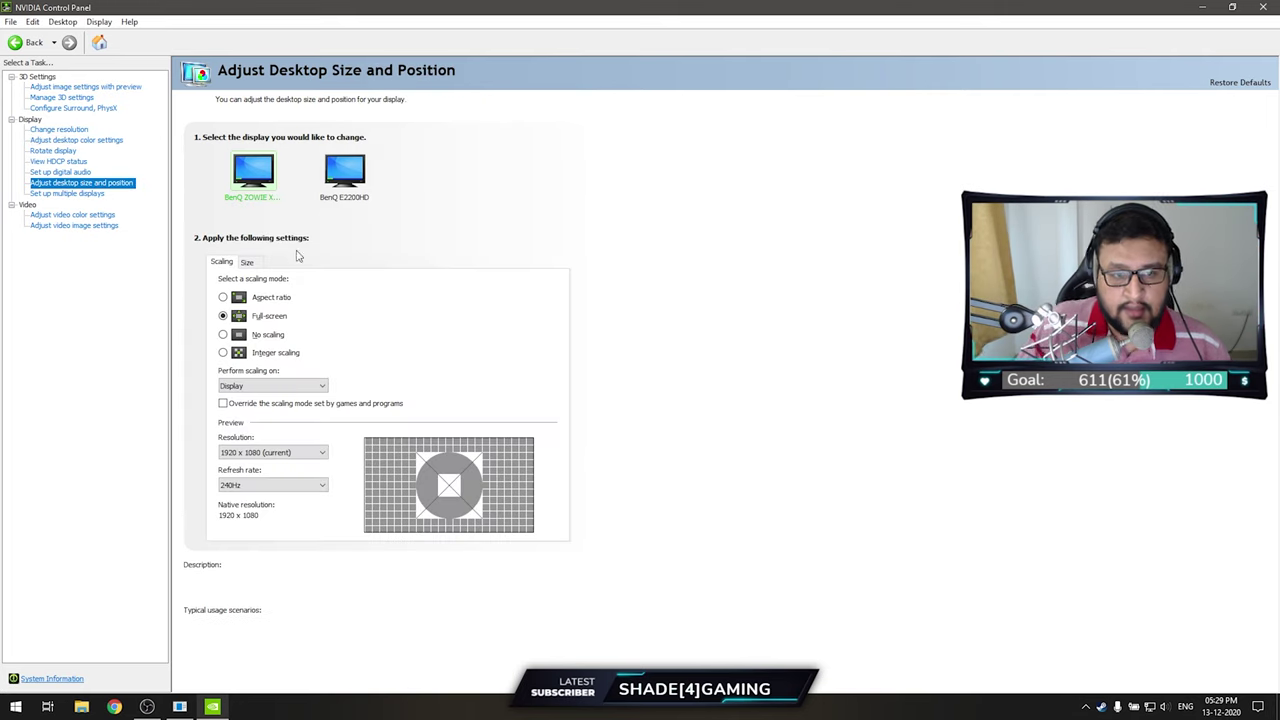
mouse_move(251, 320)
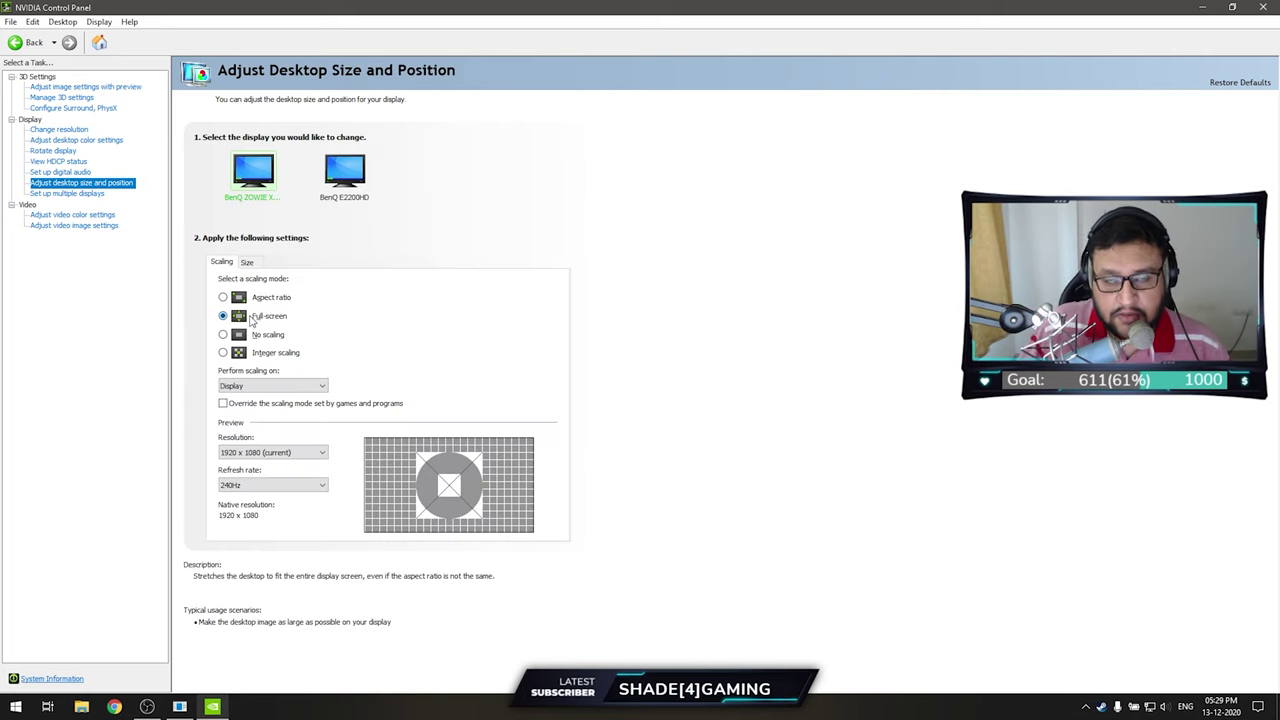
left_click(274, 390)
left_click(263, 403)
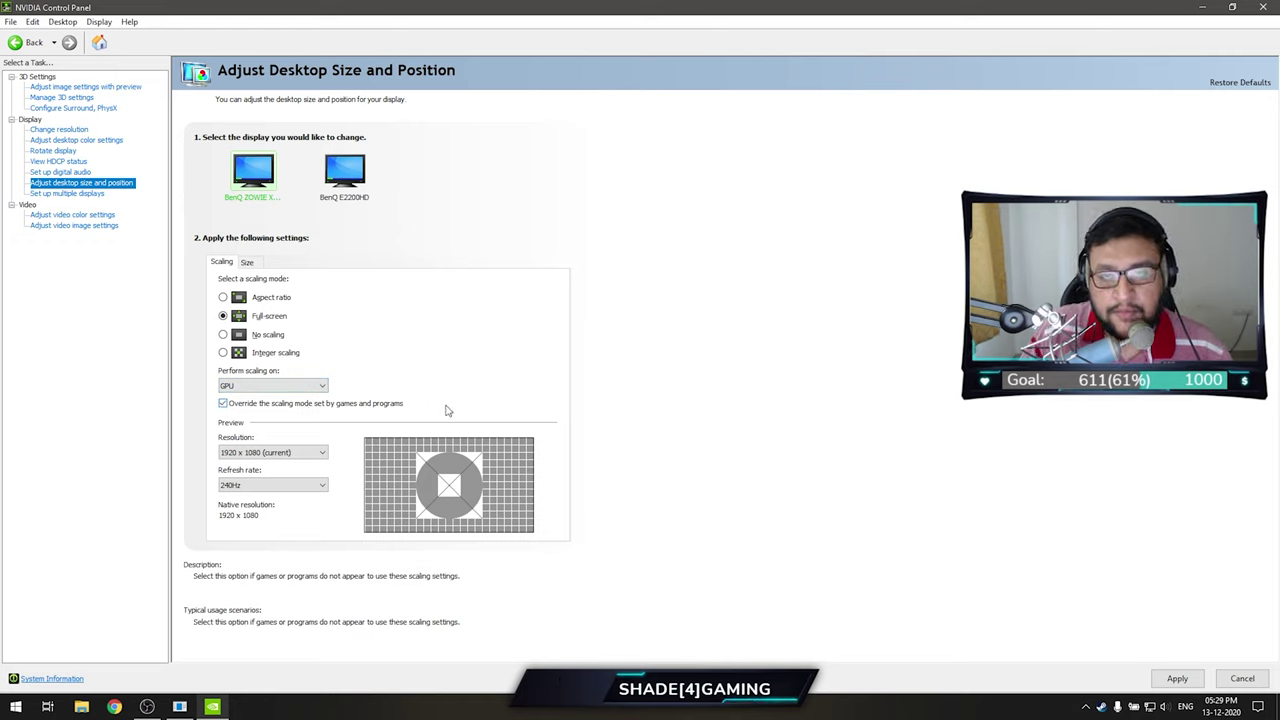
left_click(1176, 678)
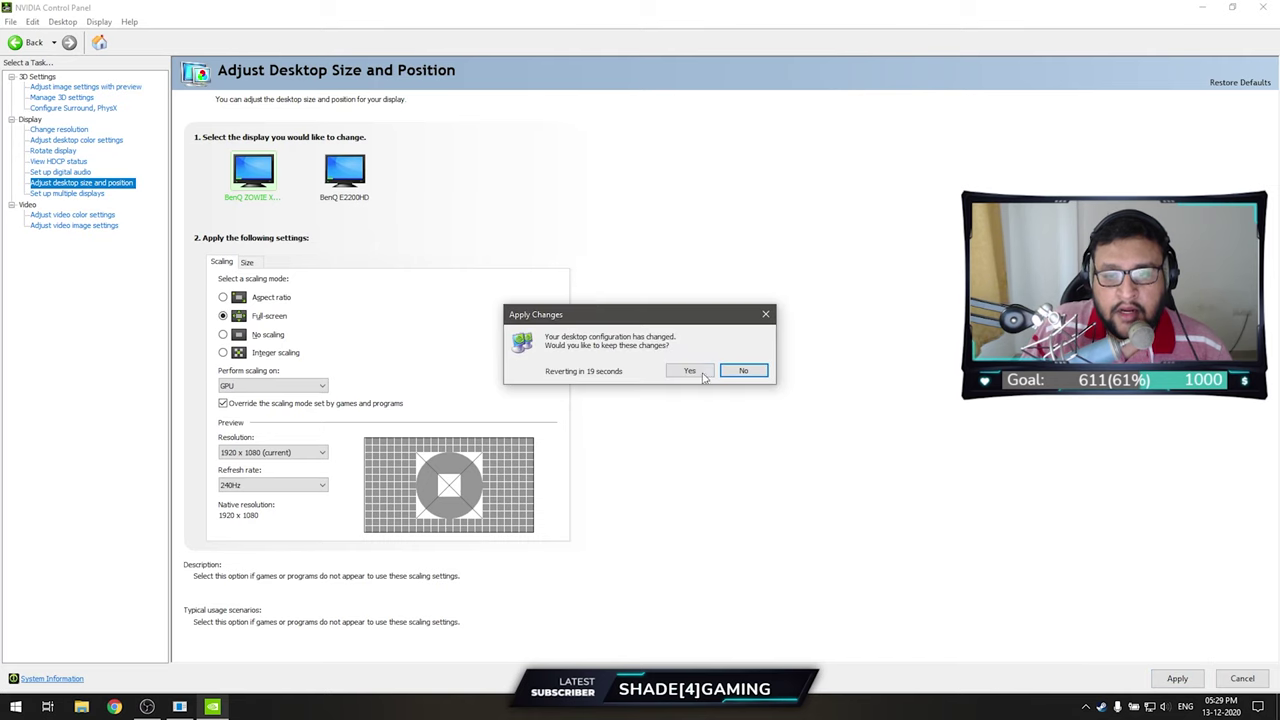
left_click(689, 371)
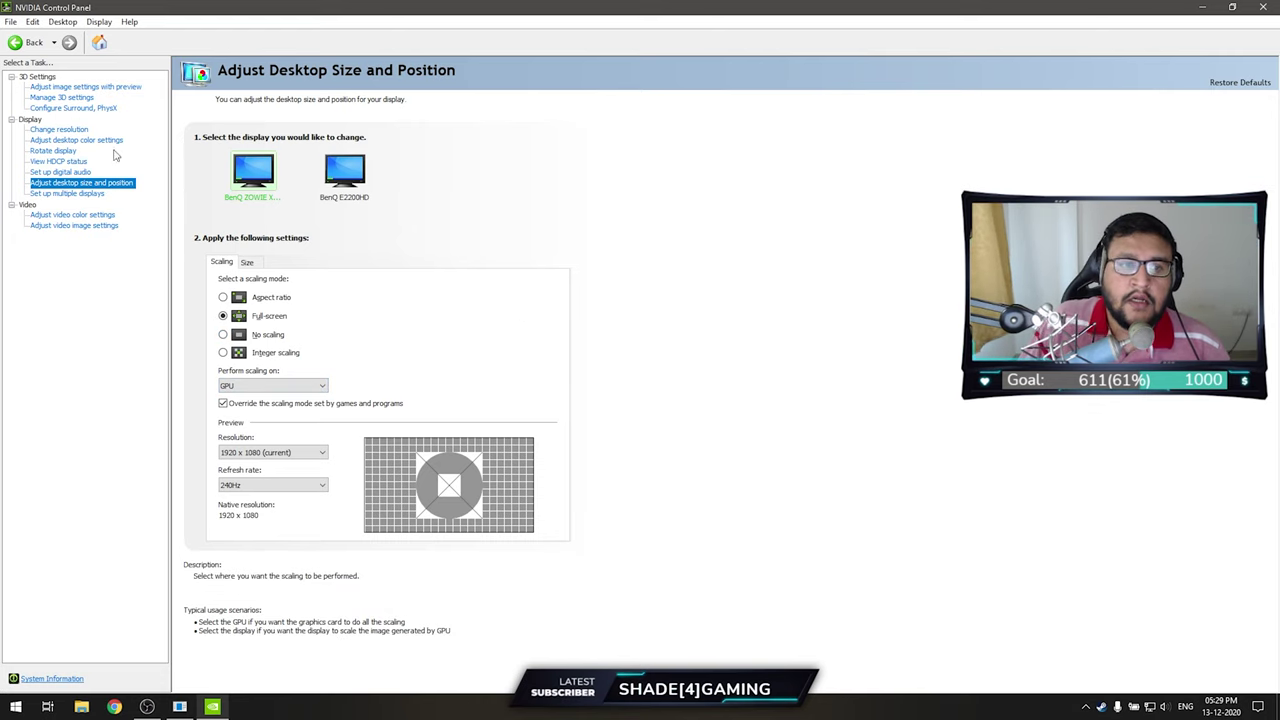
left_click(1262, 8)
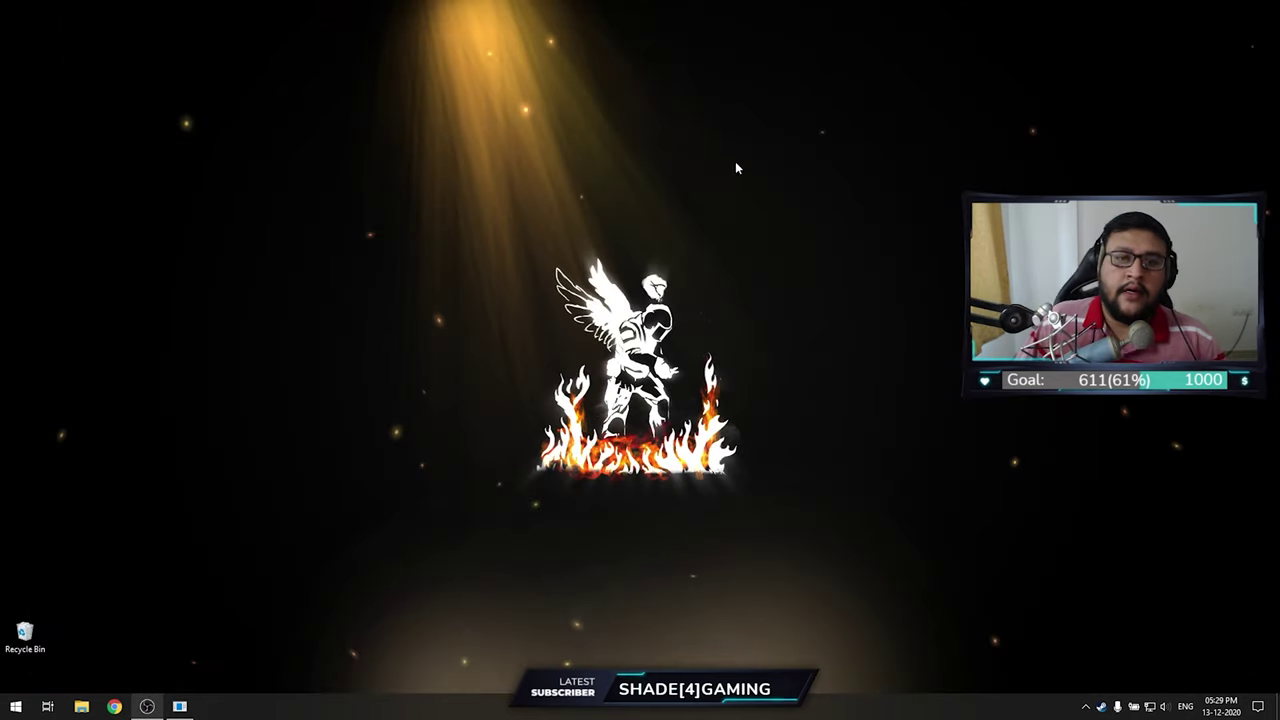